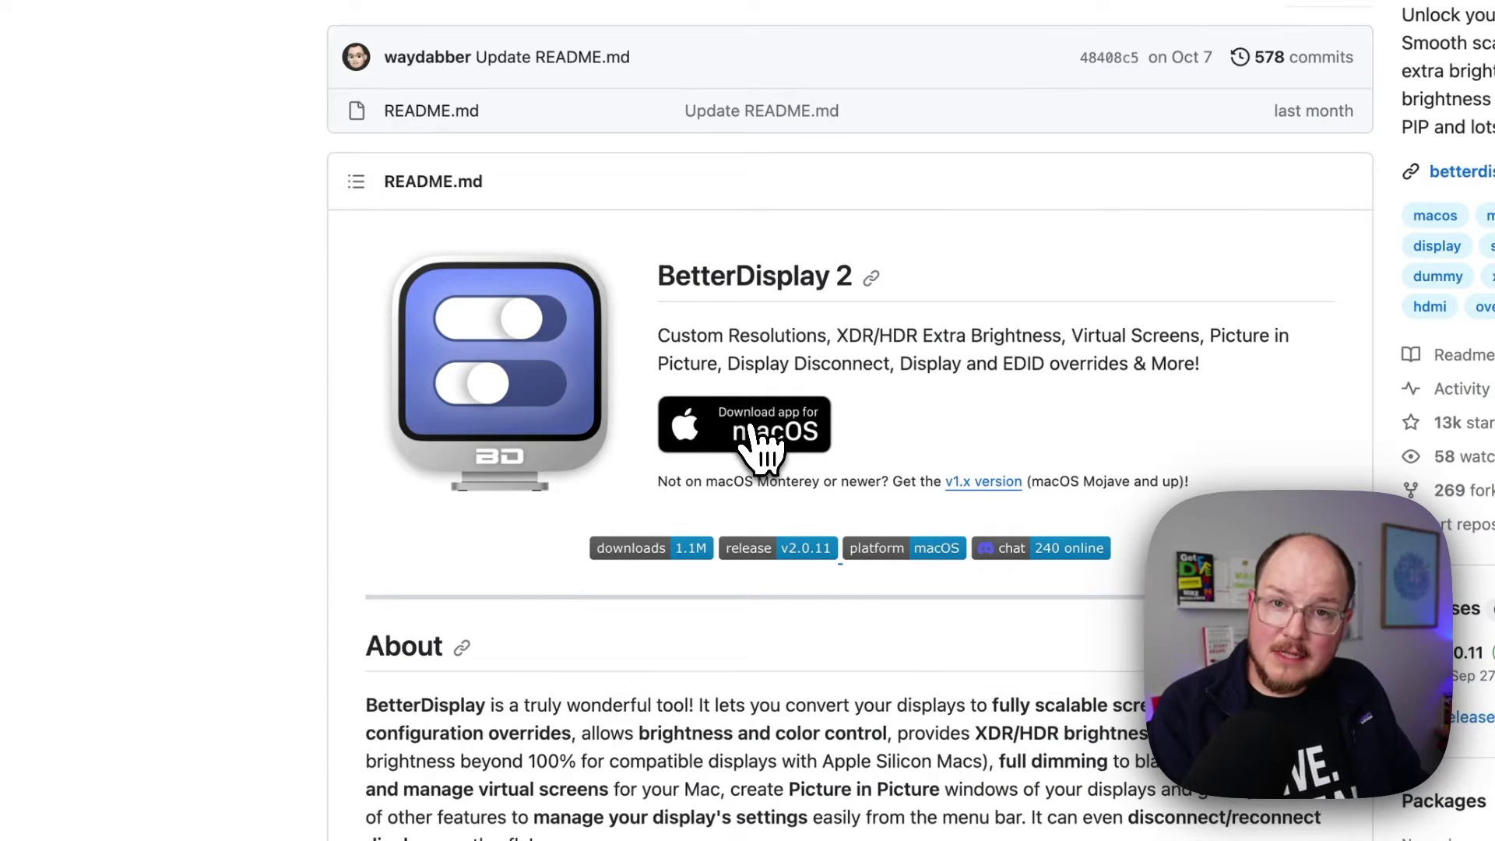
- Download the BetterDisplay v2.0.11 macOS installer, launch BetterDisplay from Launchpad, and minimize Chrome
left_click(751, 432)
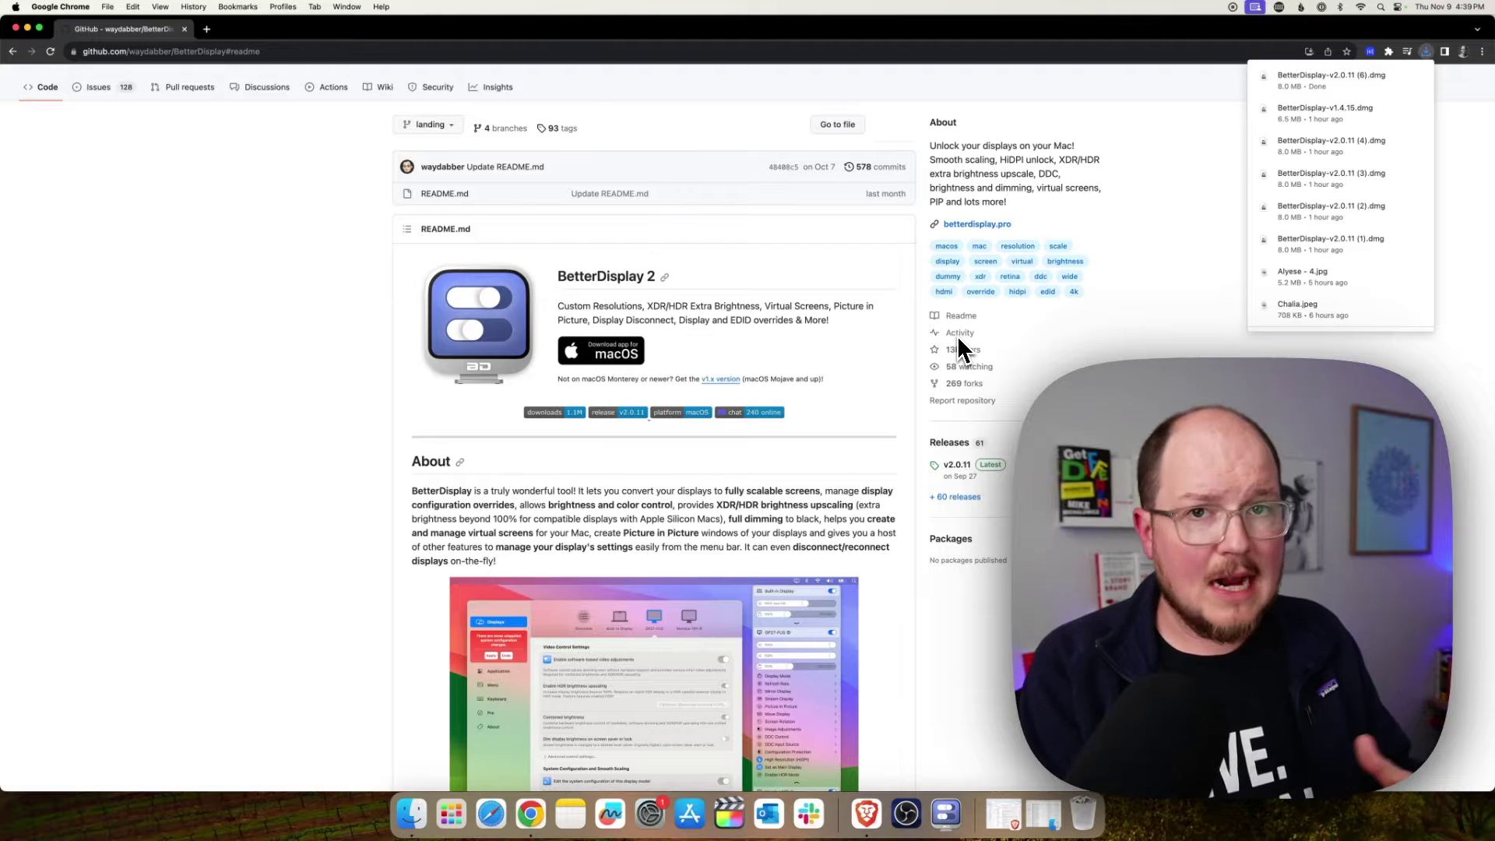
left_click(1132, 74)
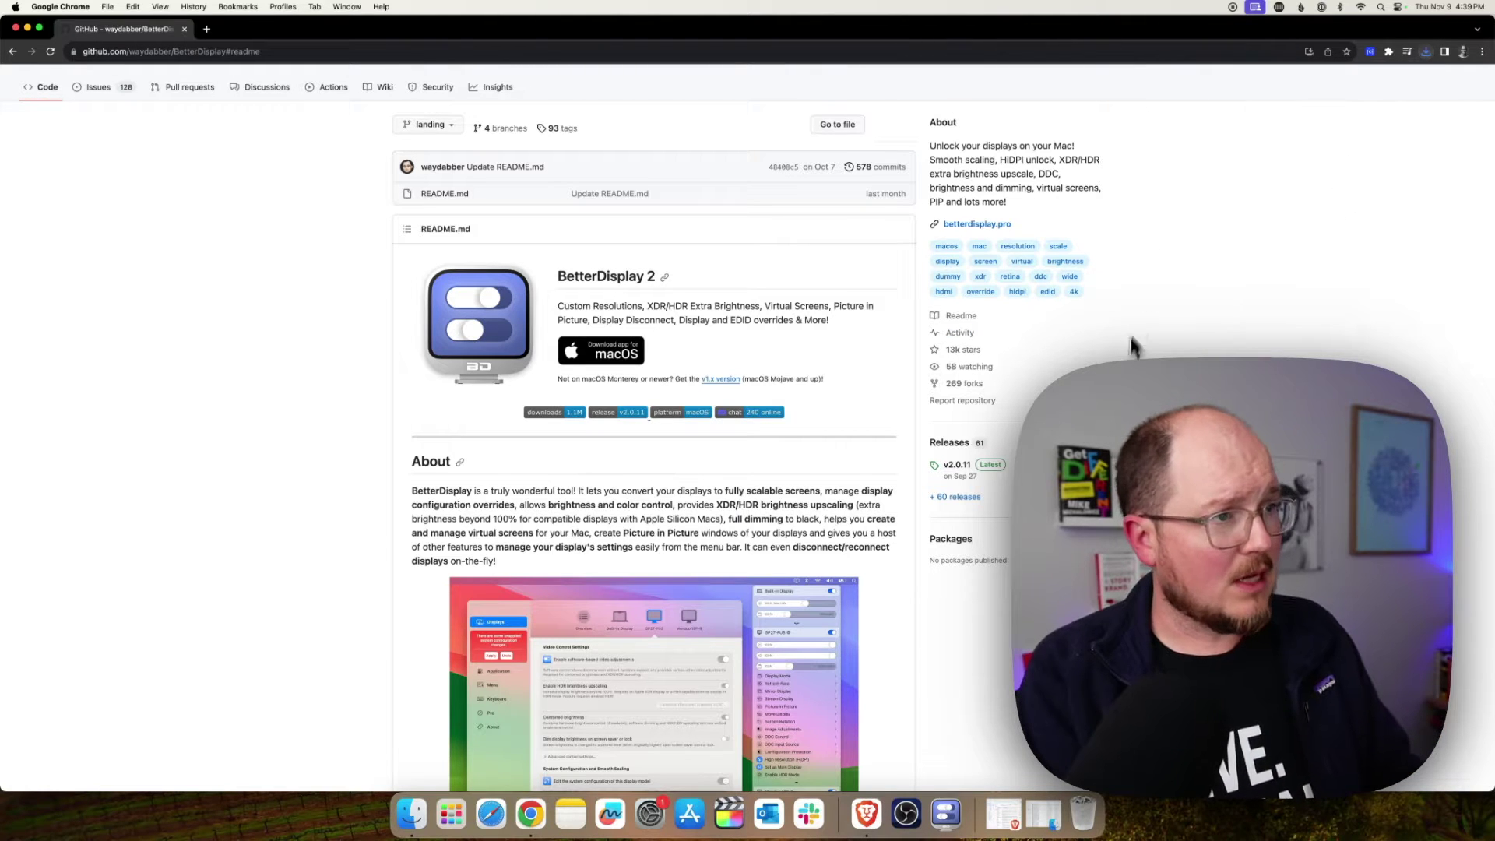
left_click(450, 814)
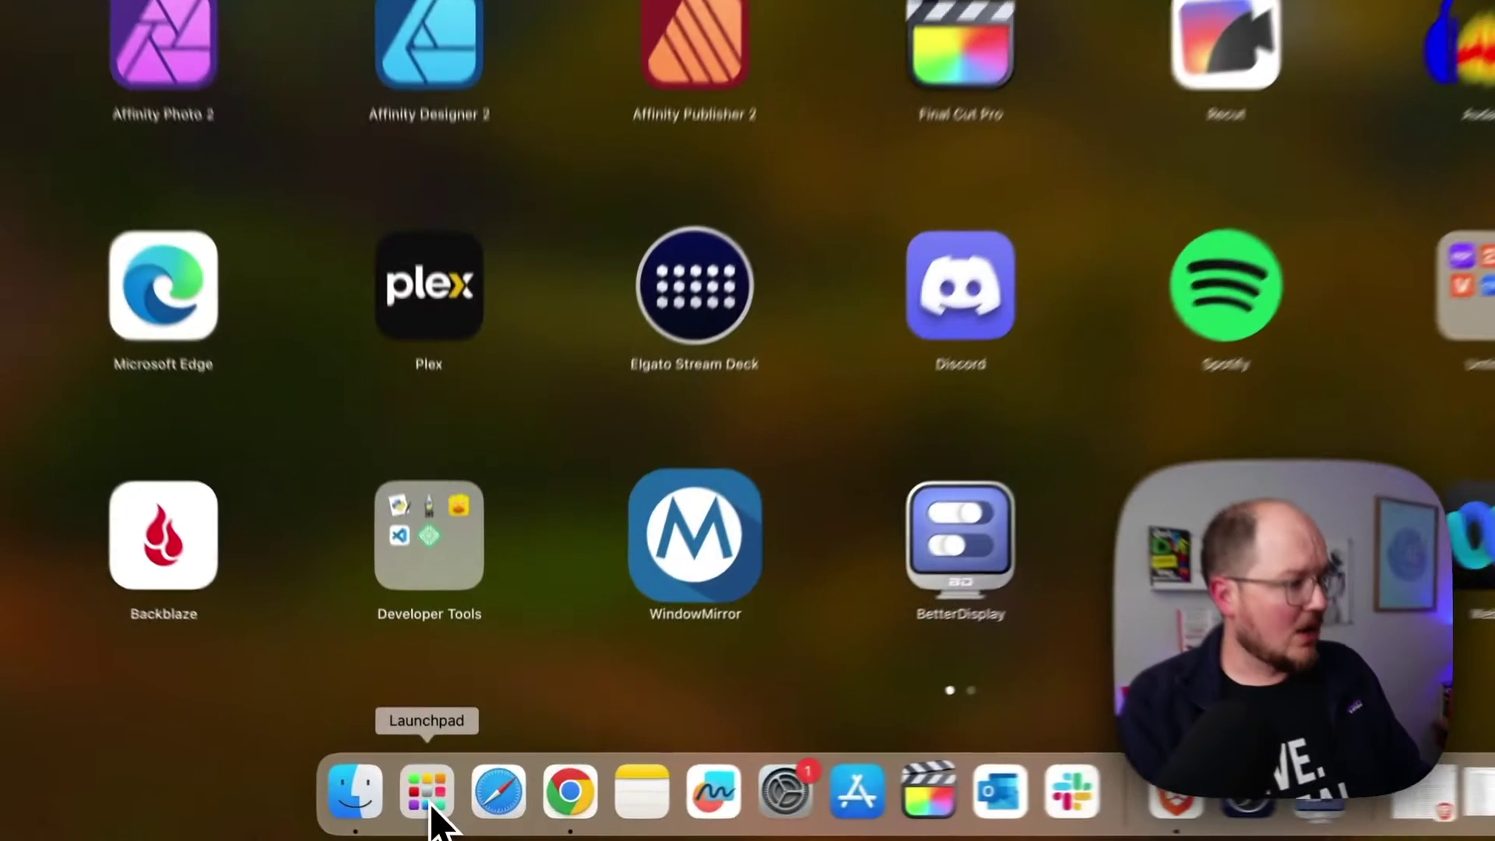
left_click(748, 673)
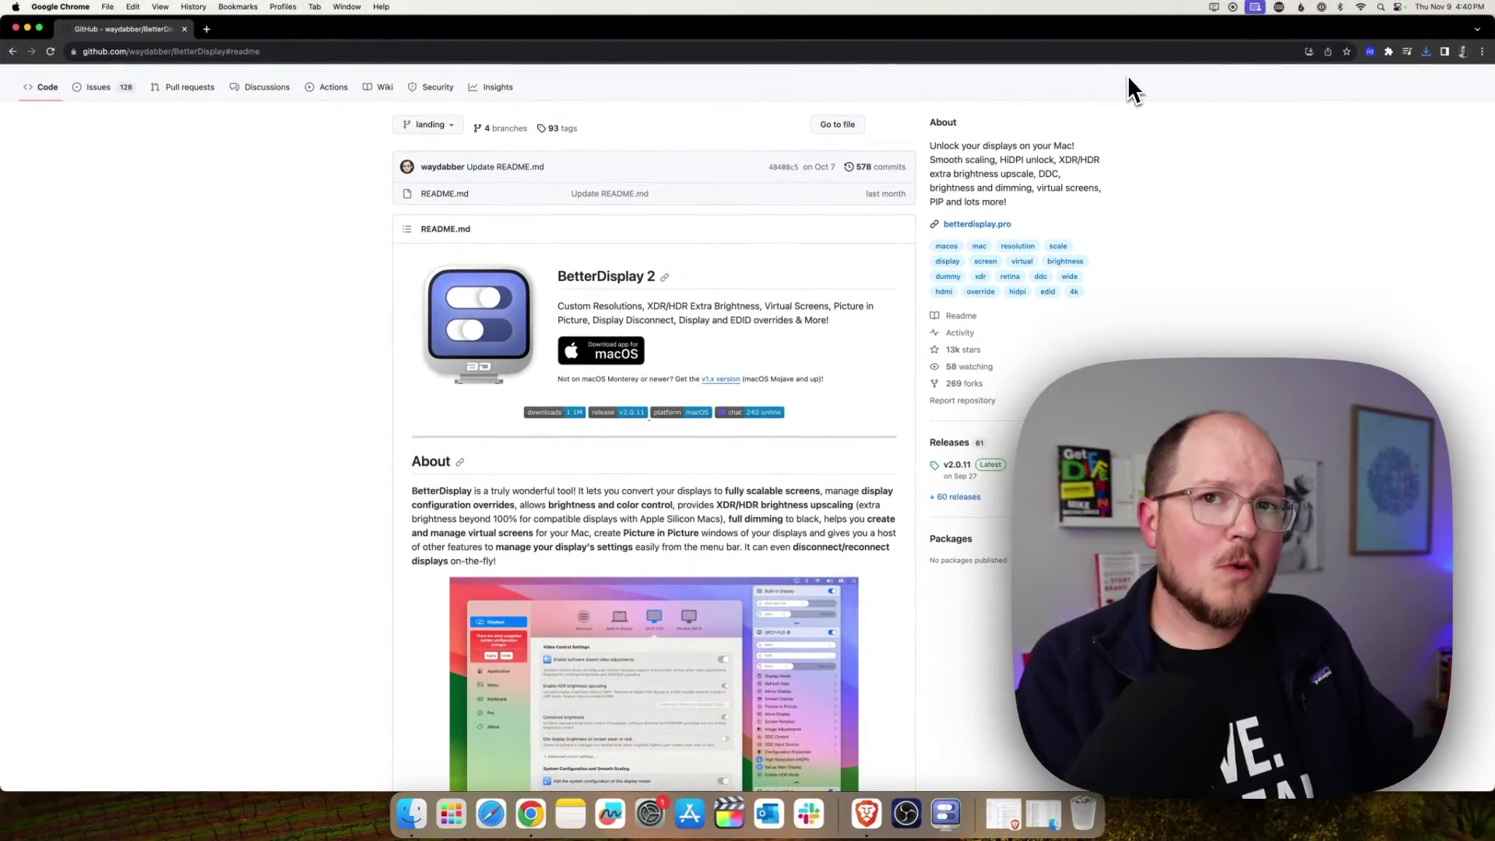
left_click(26, 28)
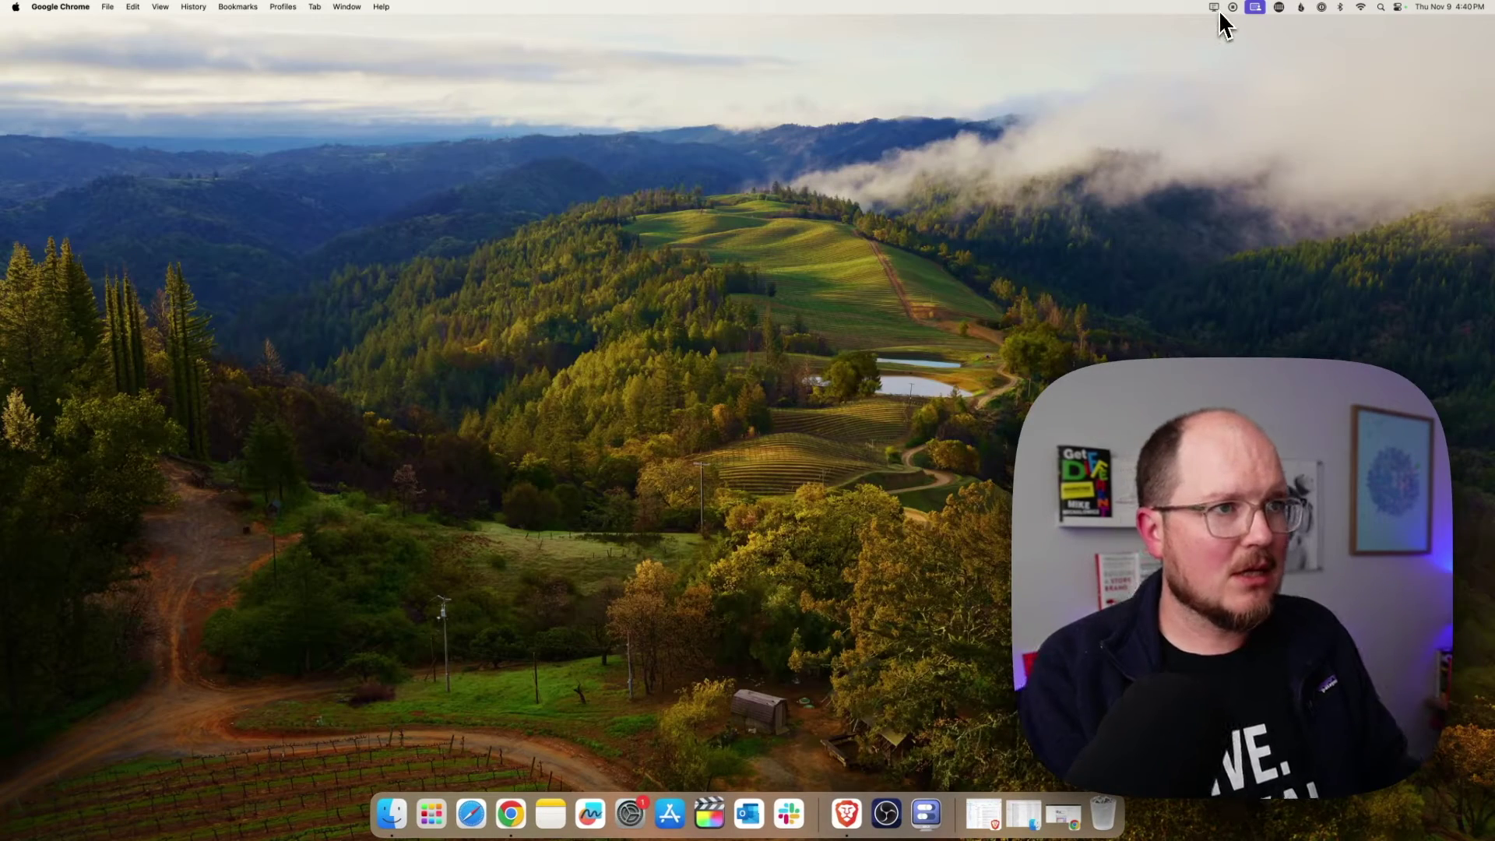
- Push the LG display's brightness to full (97%) from BetterDisplay's menu, then open its Settings window
left_click(1215, 11)
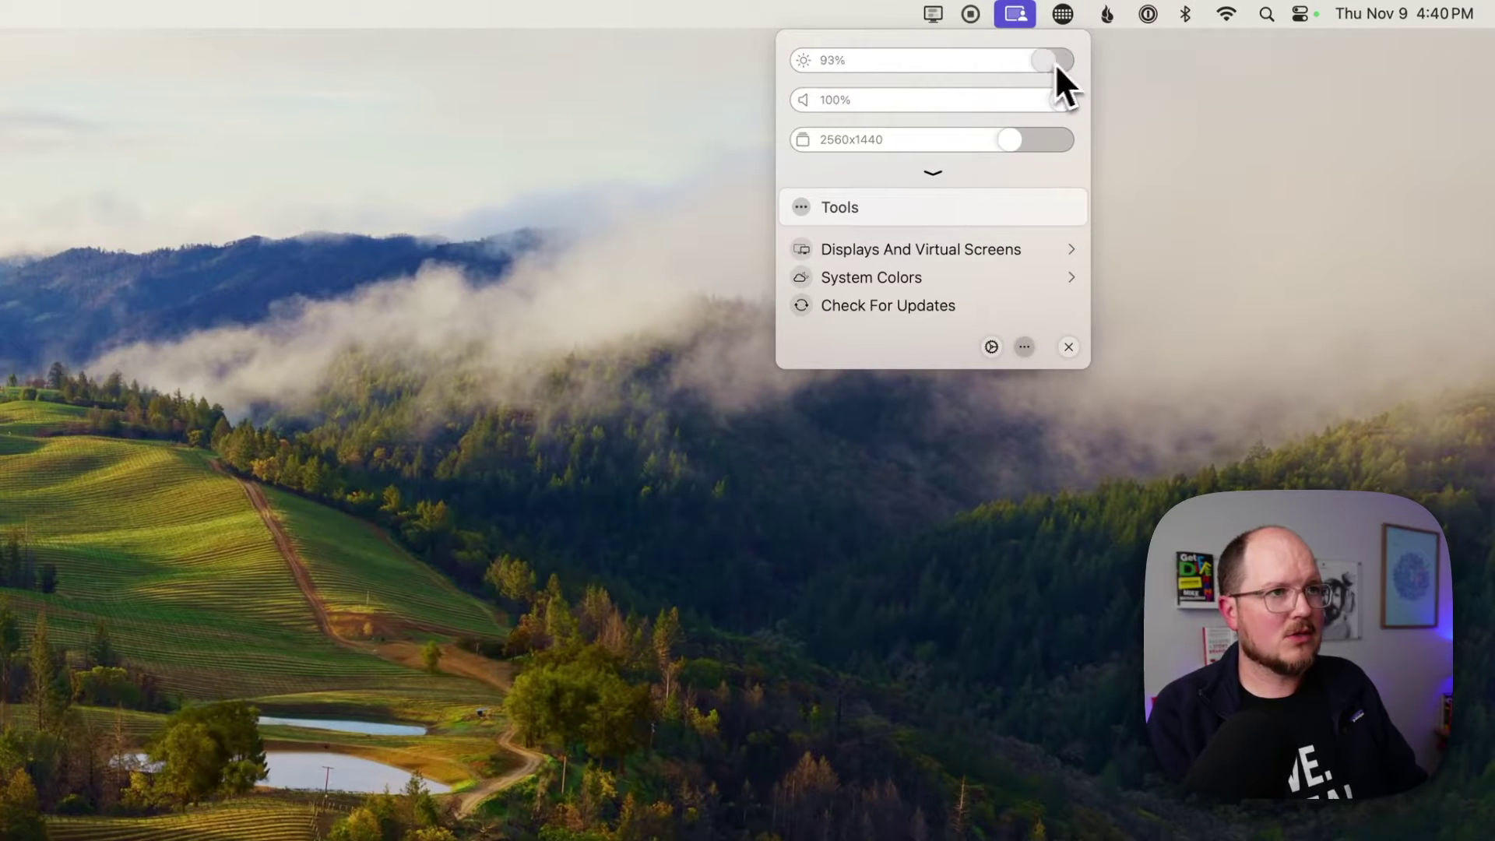
left_click_drag(882, 76, 1056, 66)
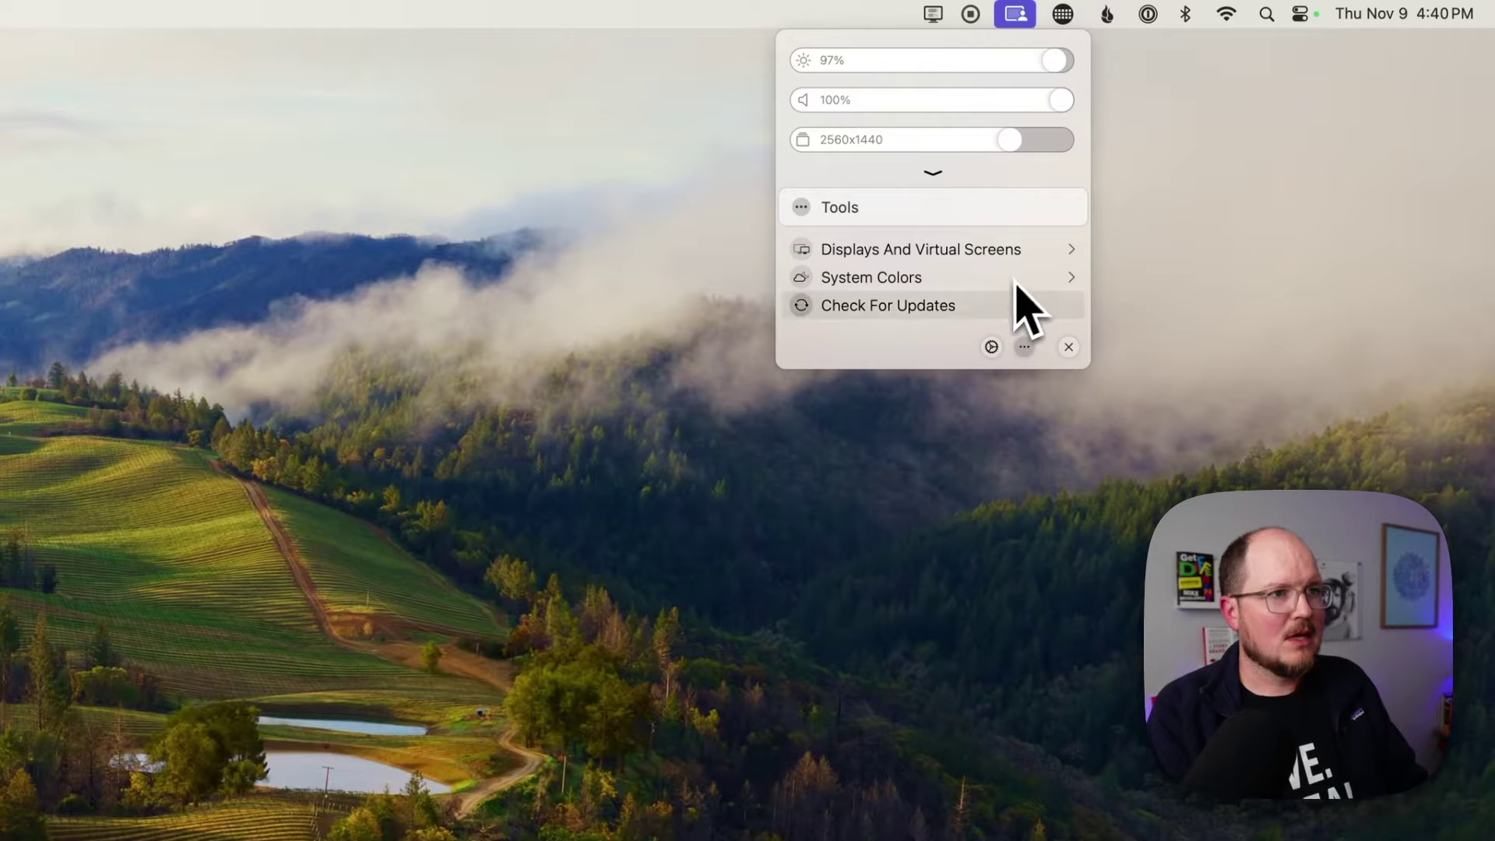
left_click(991, 346)
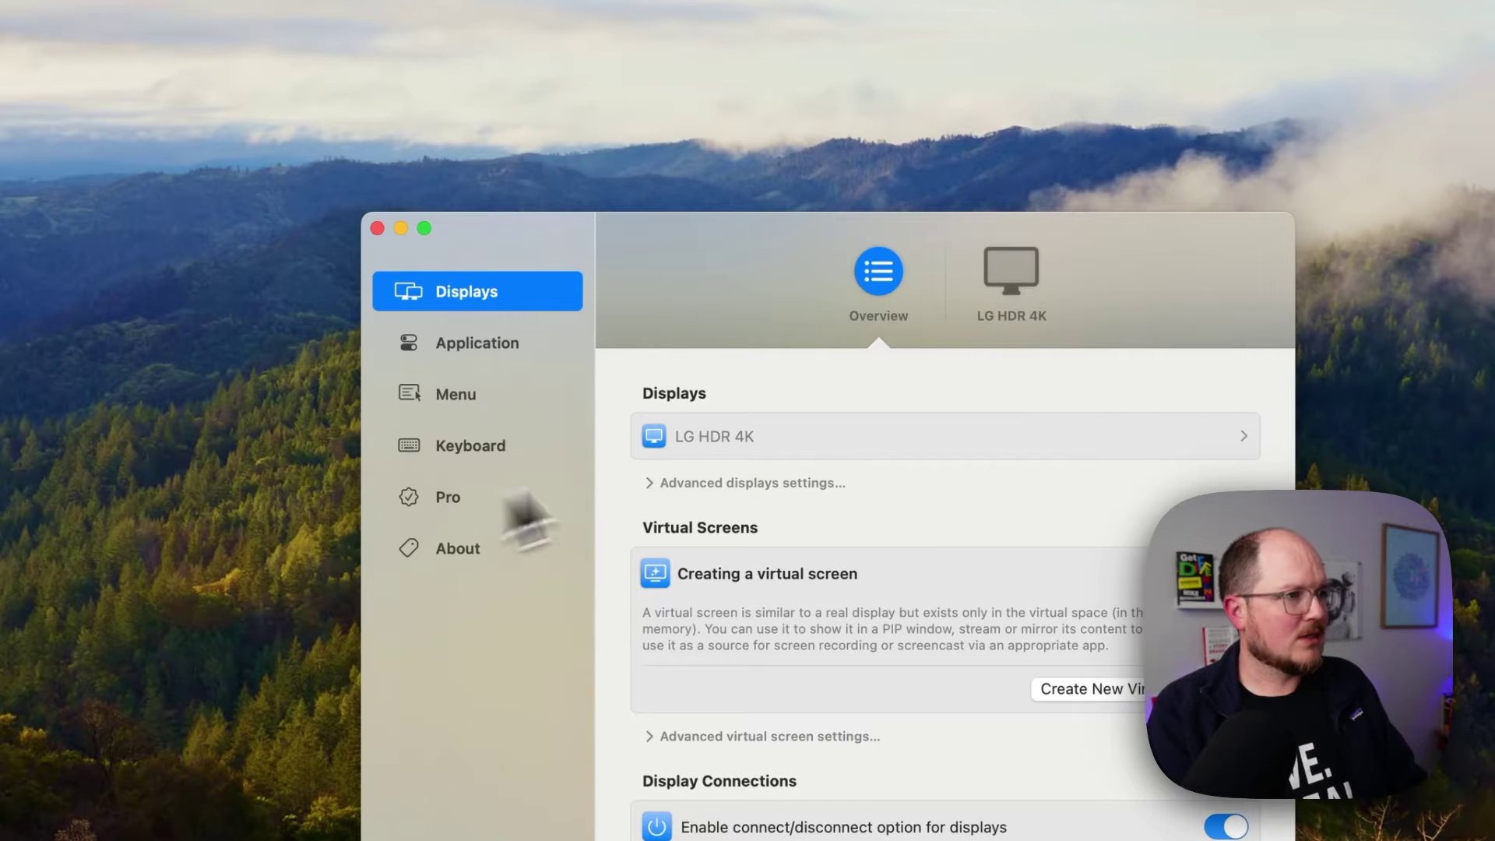
- Browse the LG HDR 4K, Application, Menu and Pro settings, then return to the Displays overview
left_click(1011, 274)
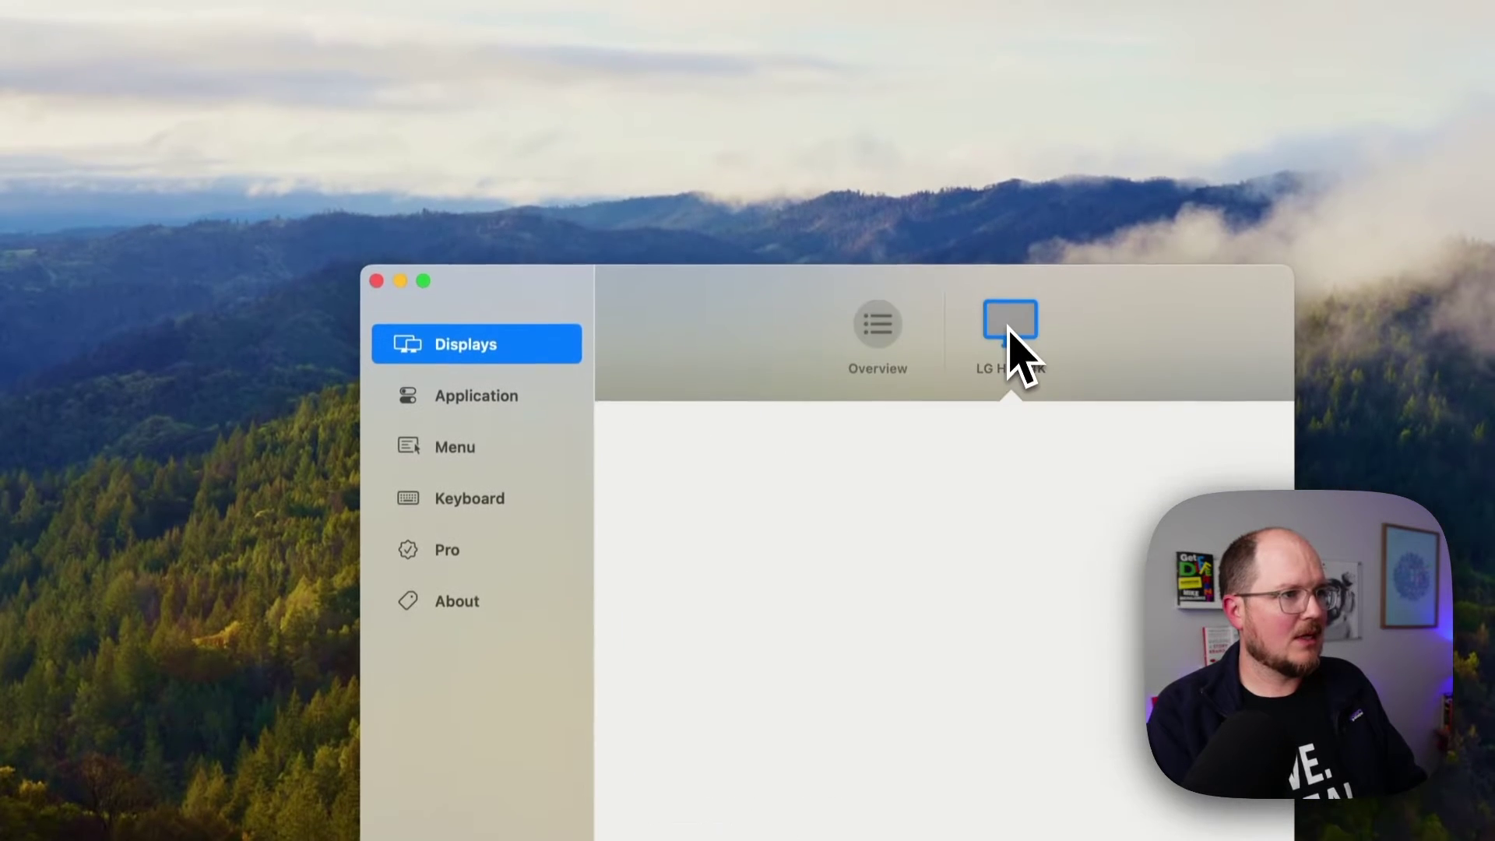
left_click(894, 337)
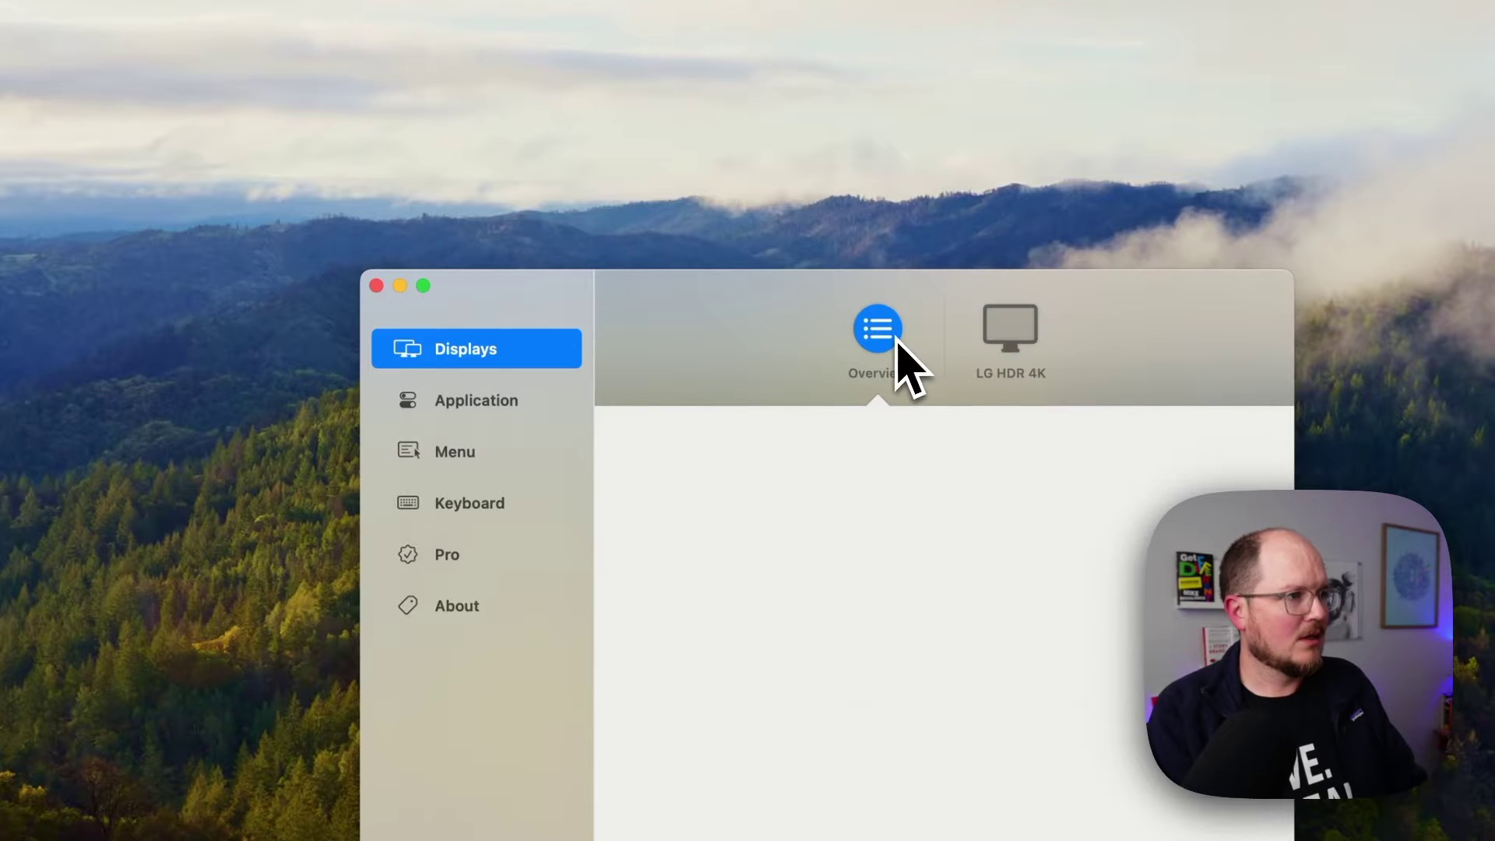
left_click(479, 406)
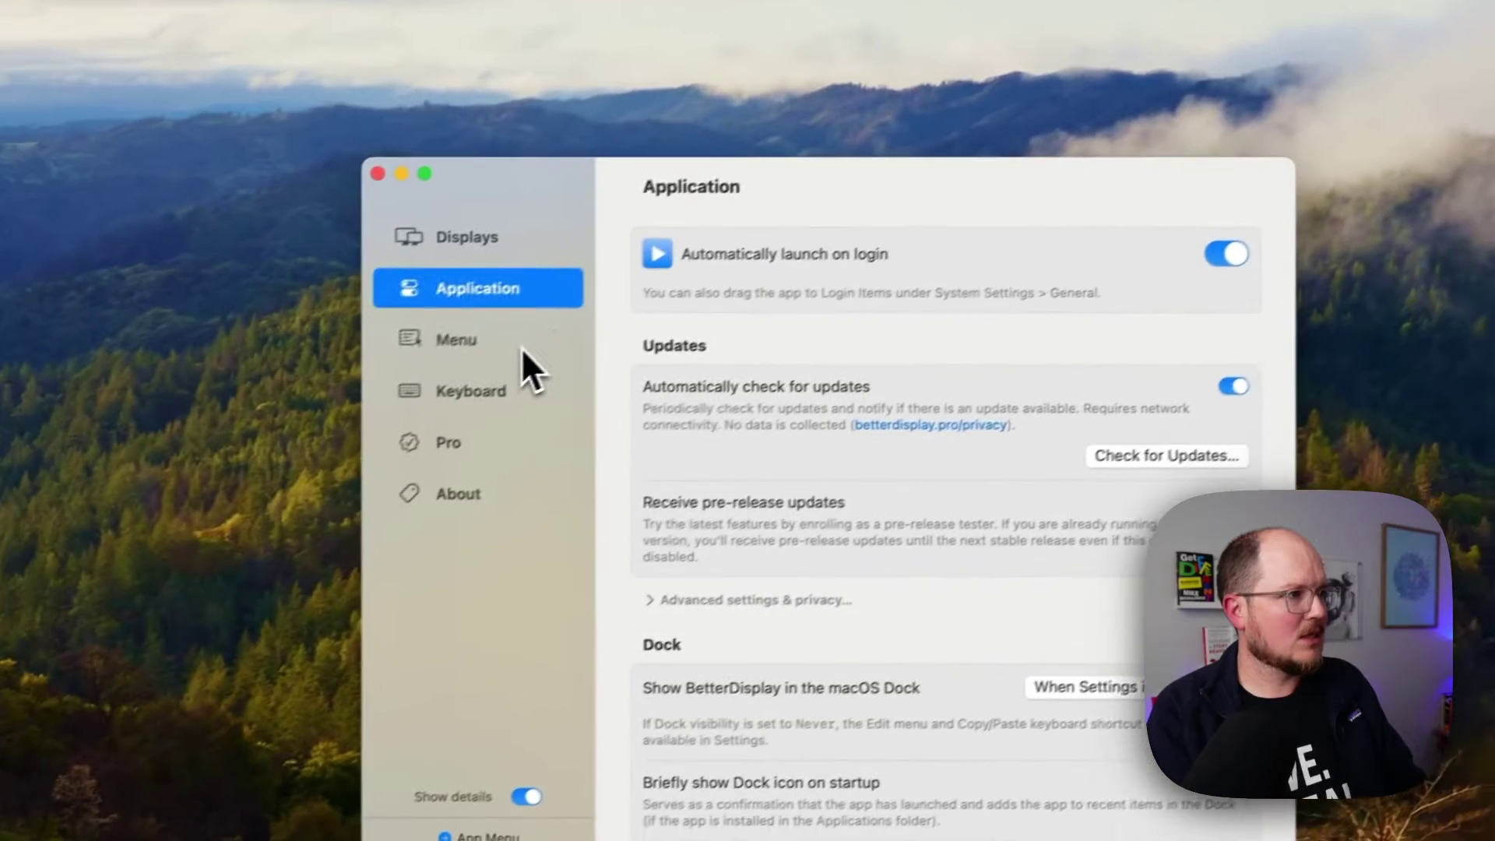
left_click(403, 411)
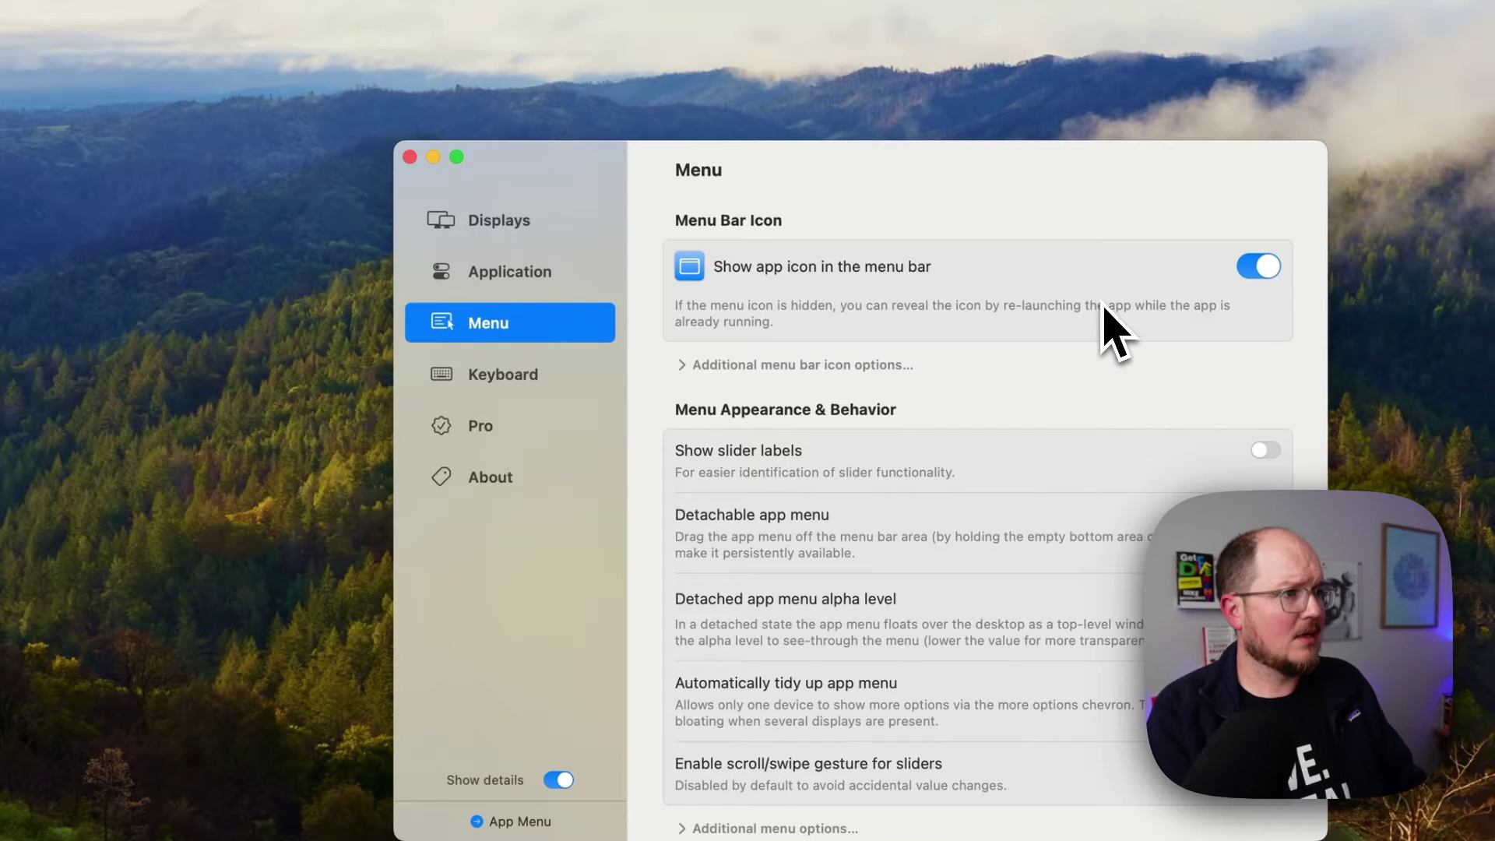
left_click(471, 440)
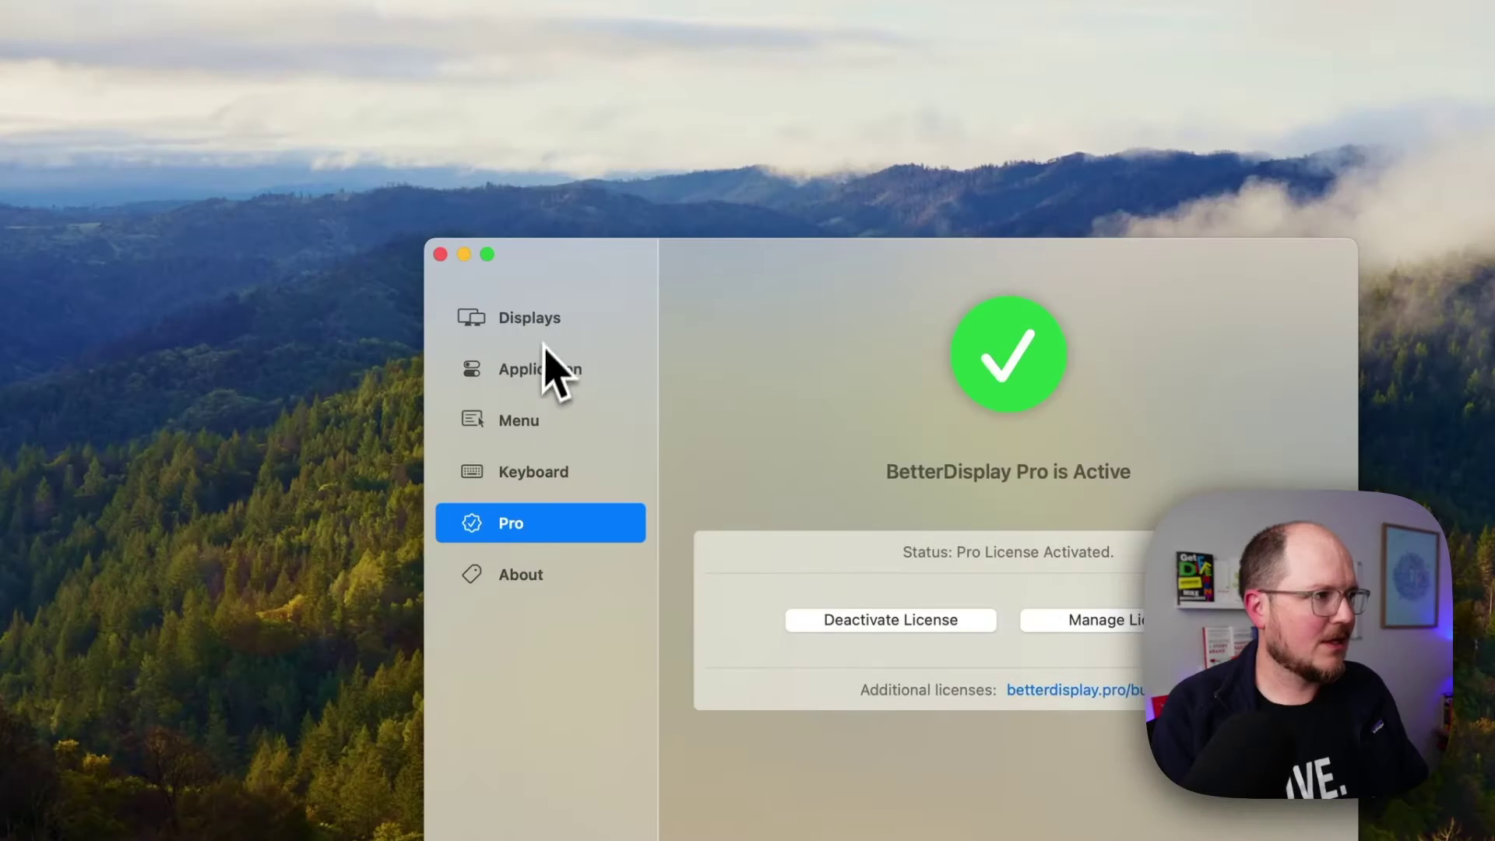
left_click(609, 202)
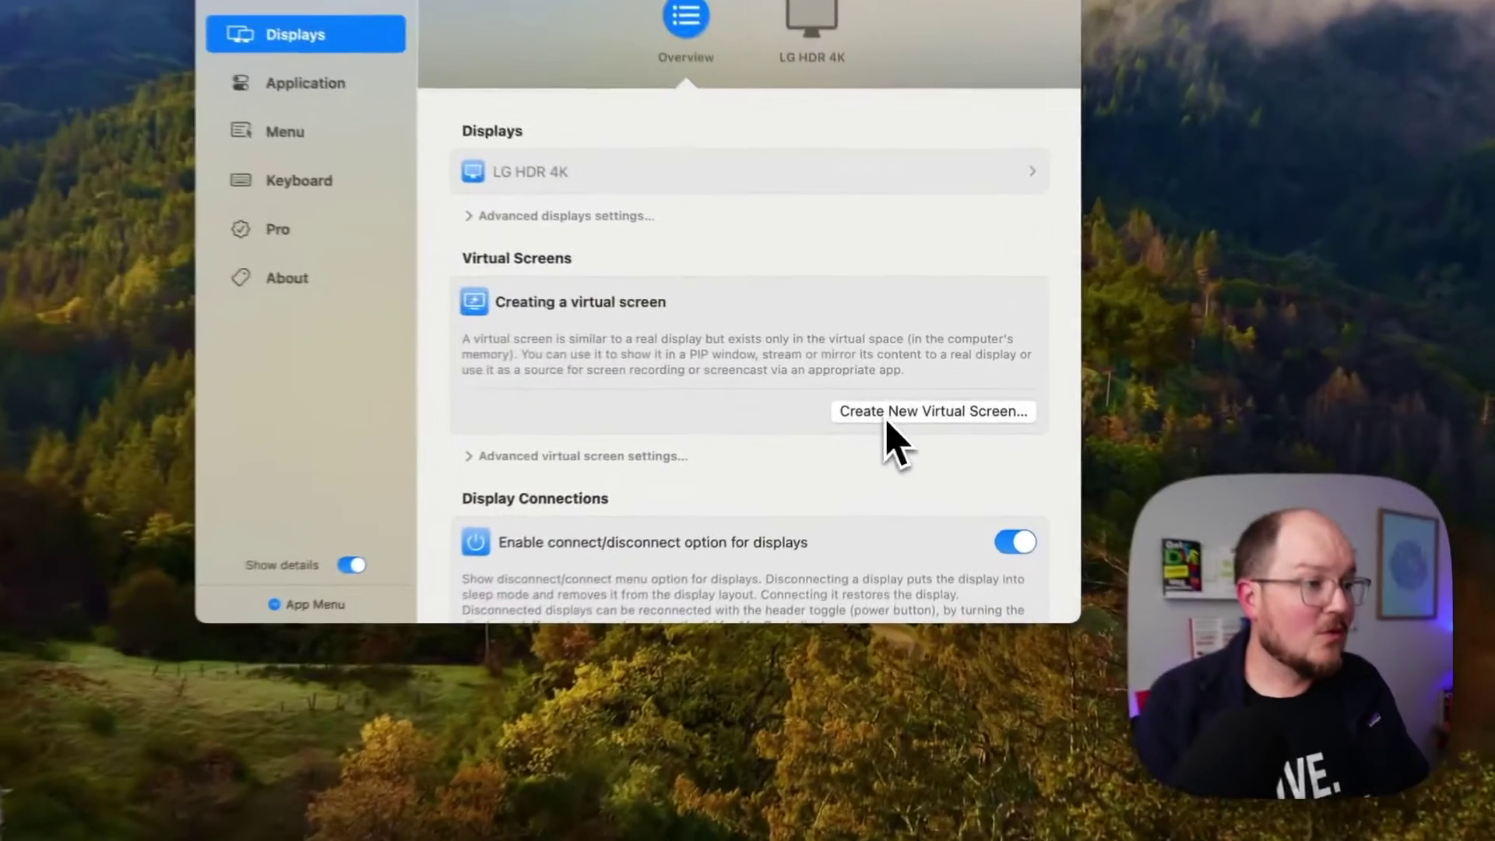
- Create the Teleprompter virtual screen from the '14.4:10 - iPad Air 2020' aspect ratio preset (59 × 41)
left_click(911, 404)
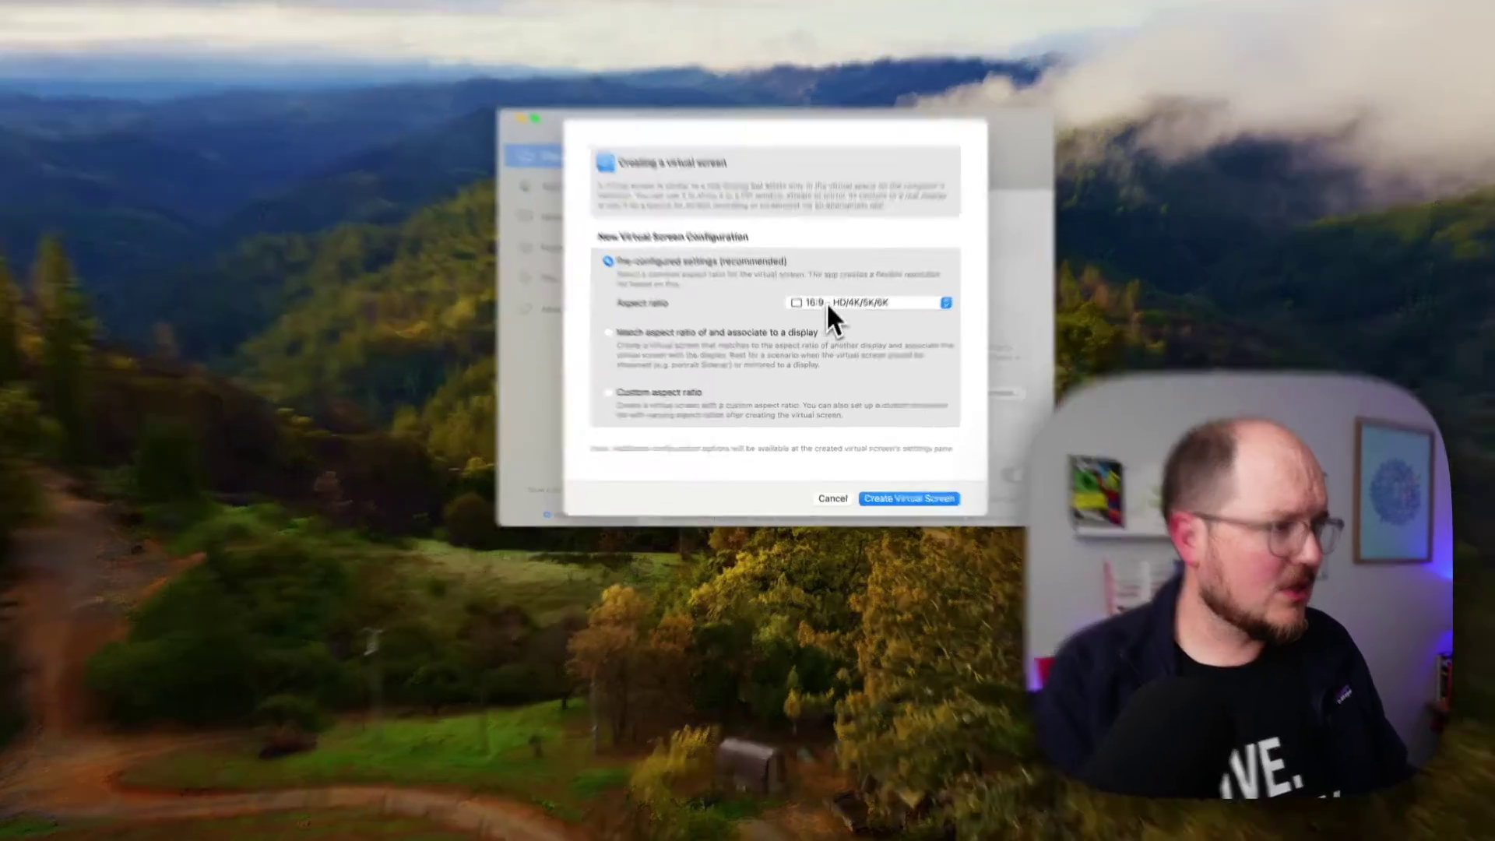
left_click(821, 323)
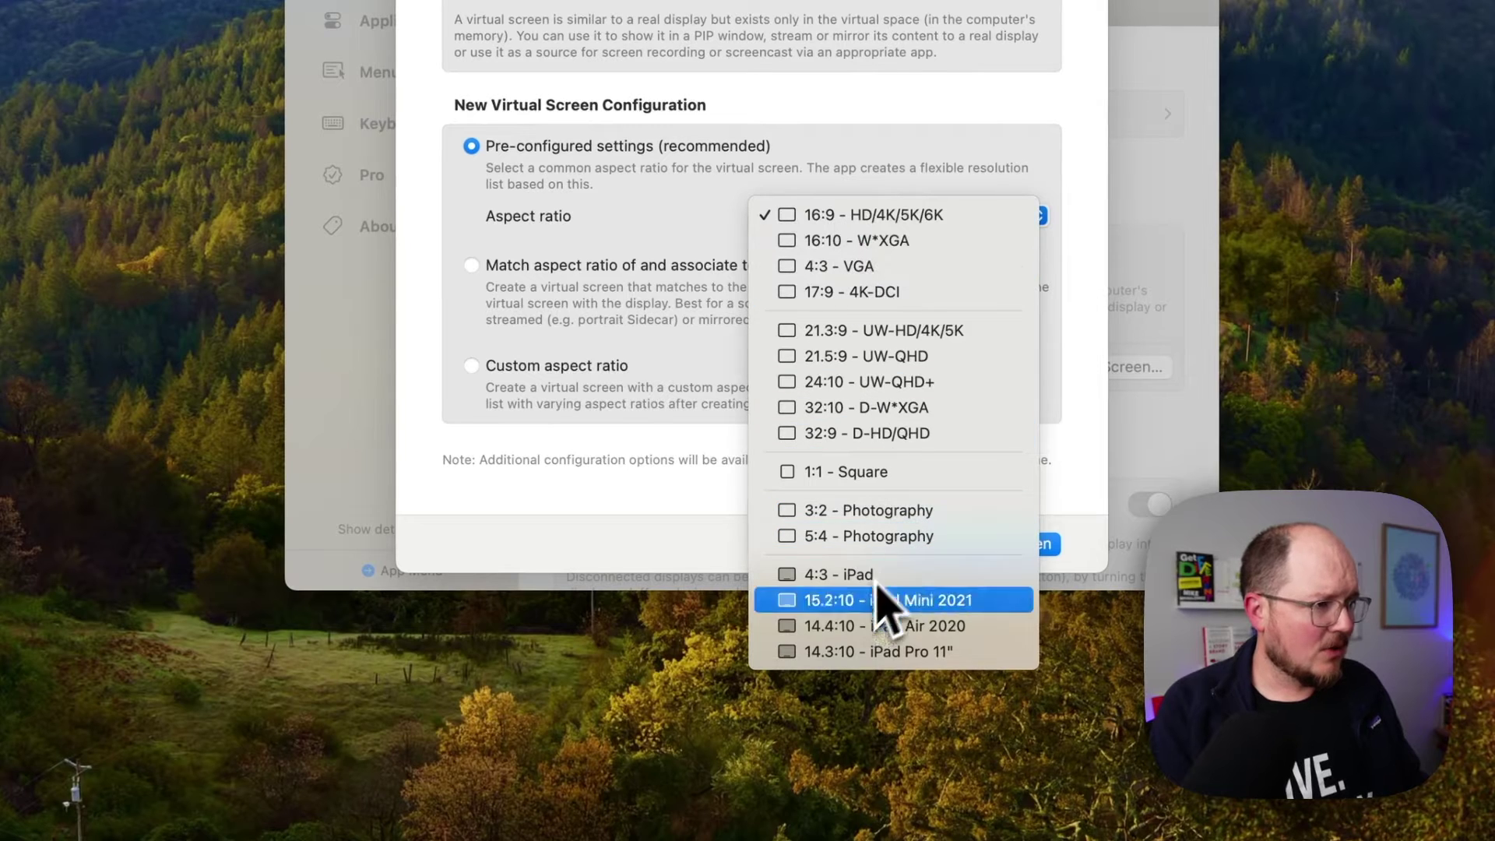
left_click(847, 633)
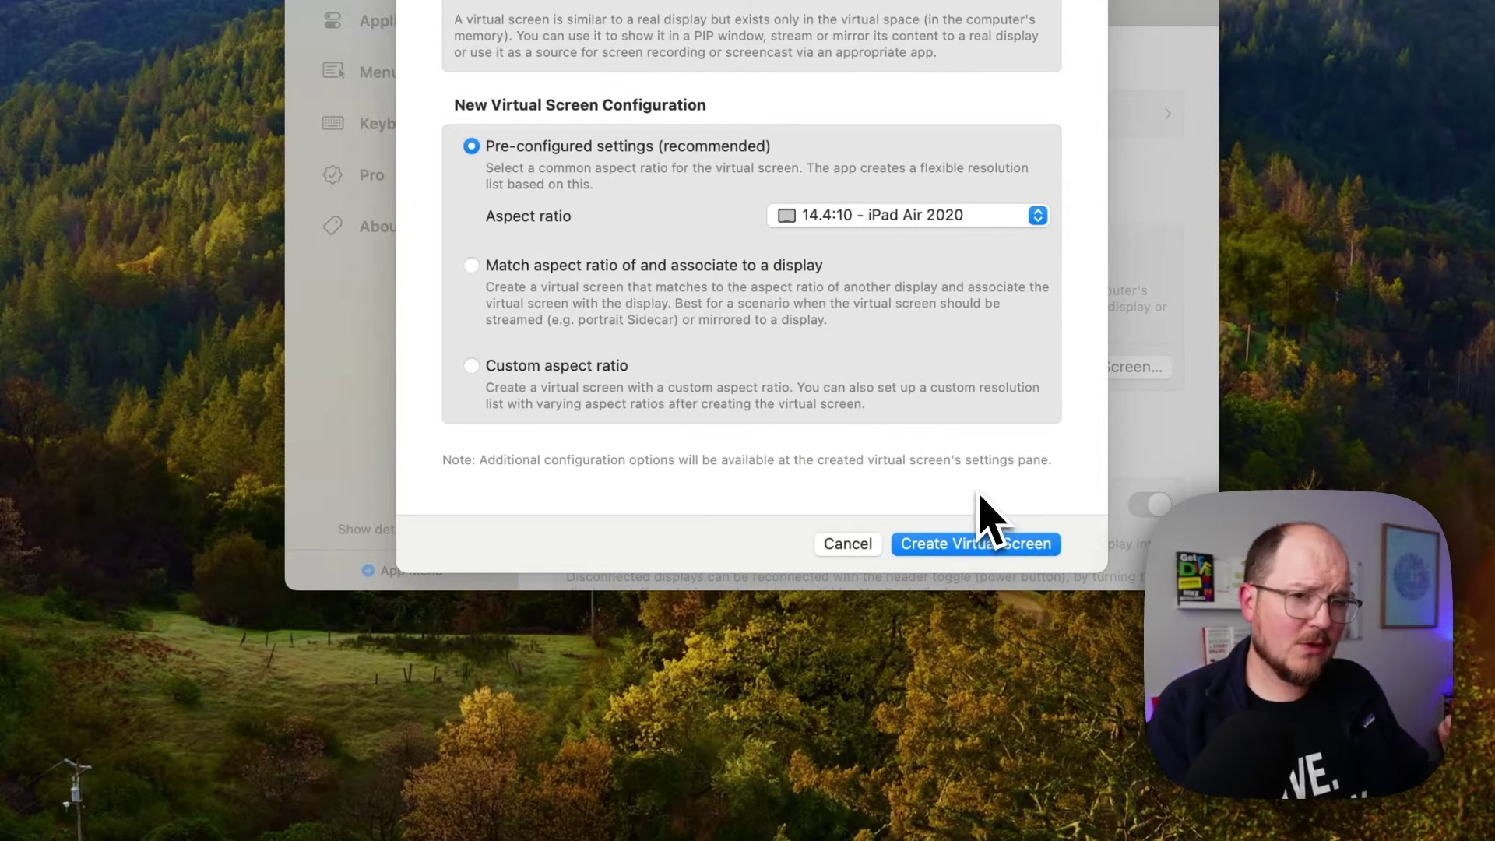
left_click(918, 224)
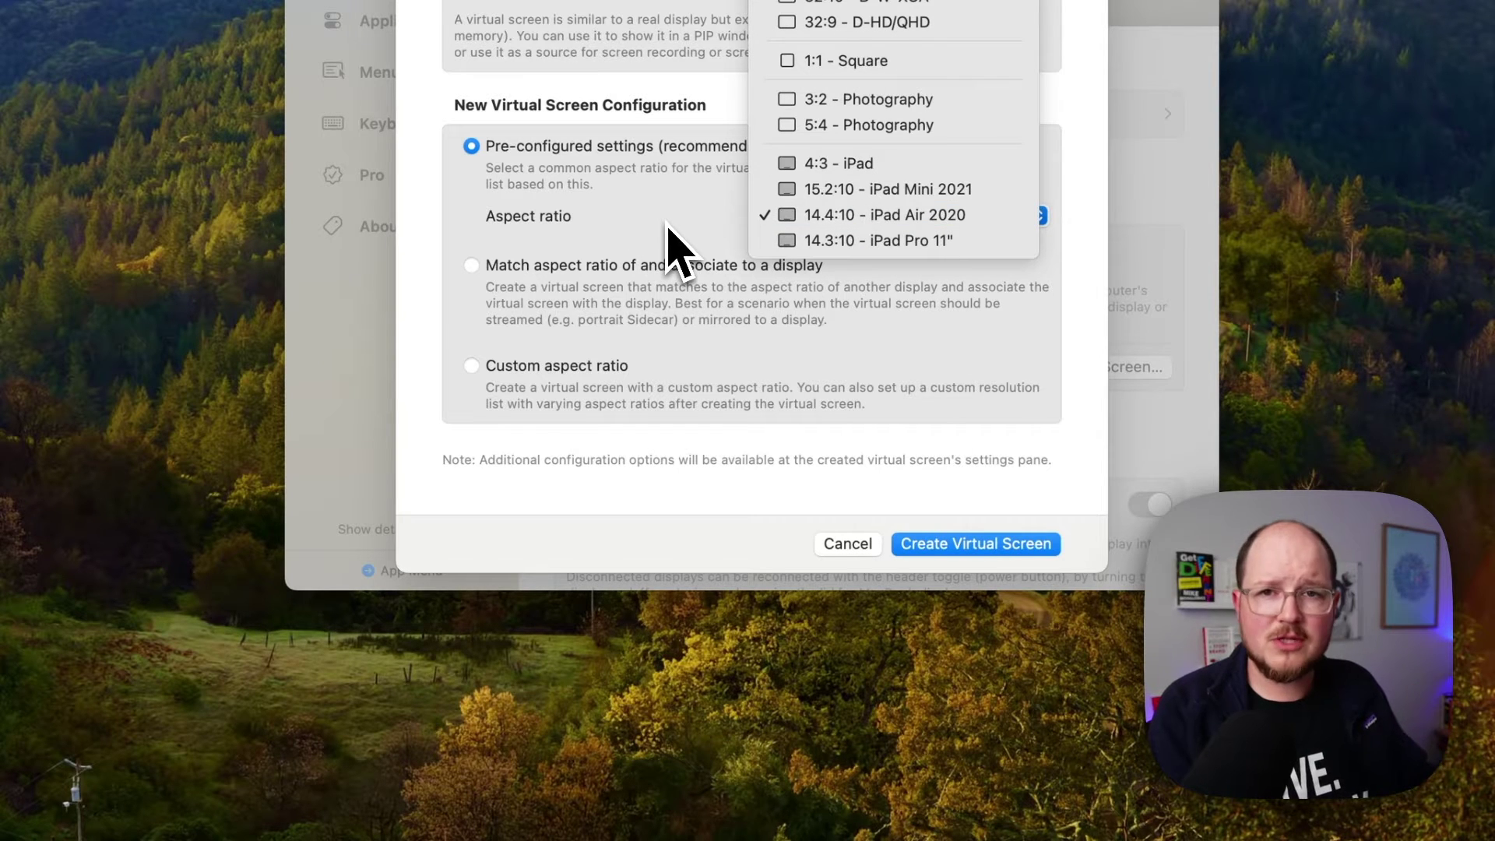
left_click(711, 227)
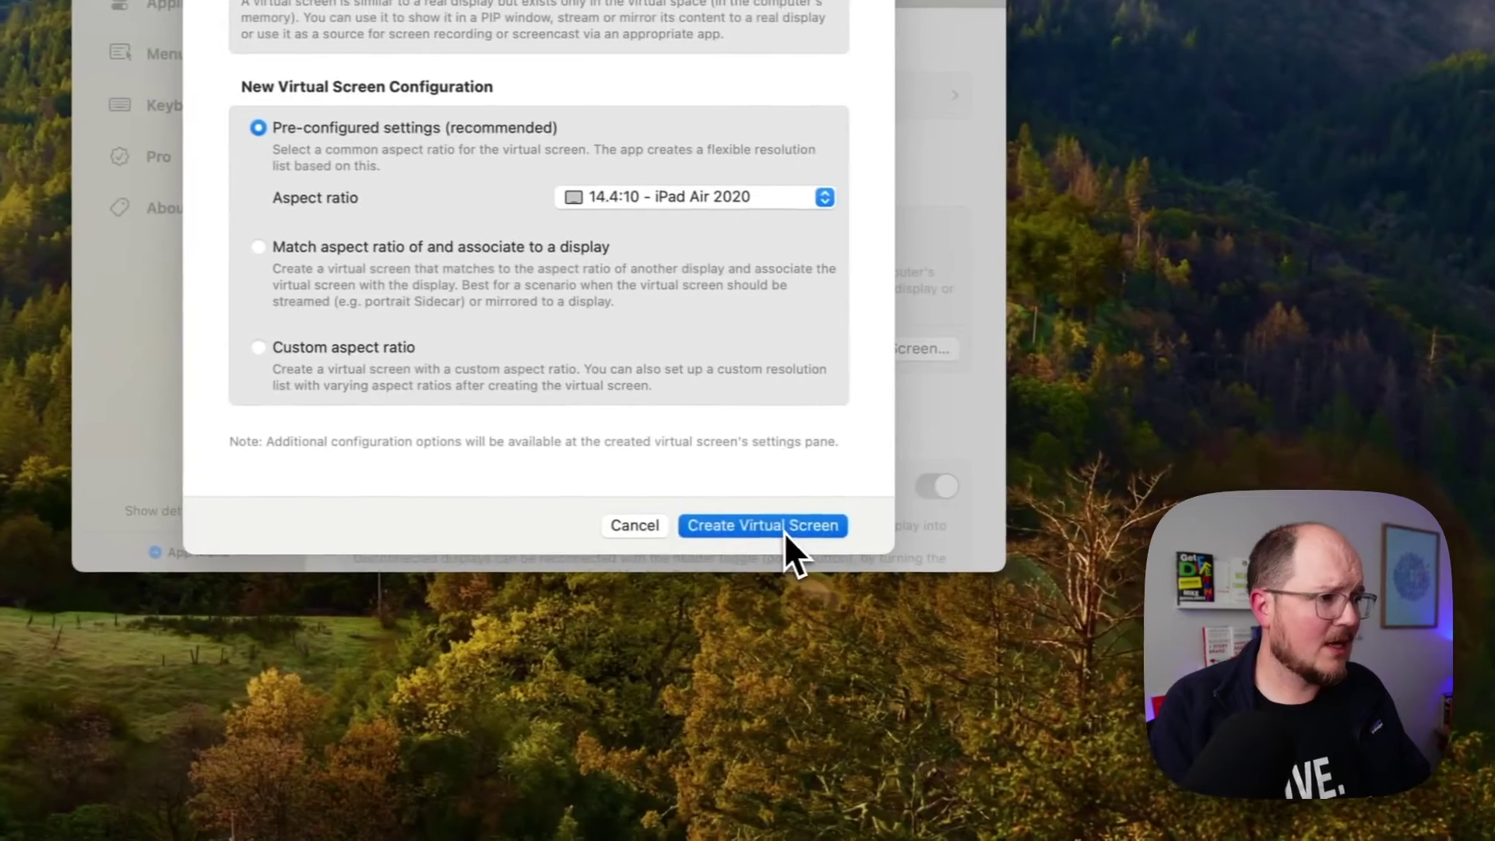
left_click(998, 554)
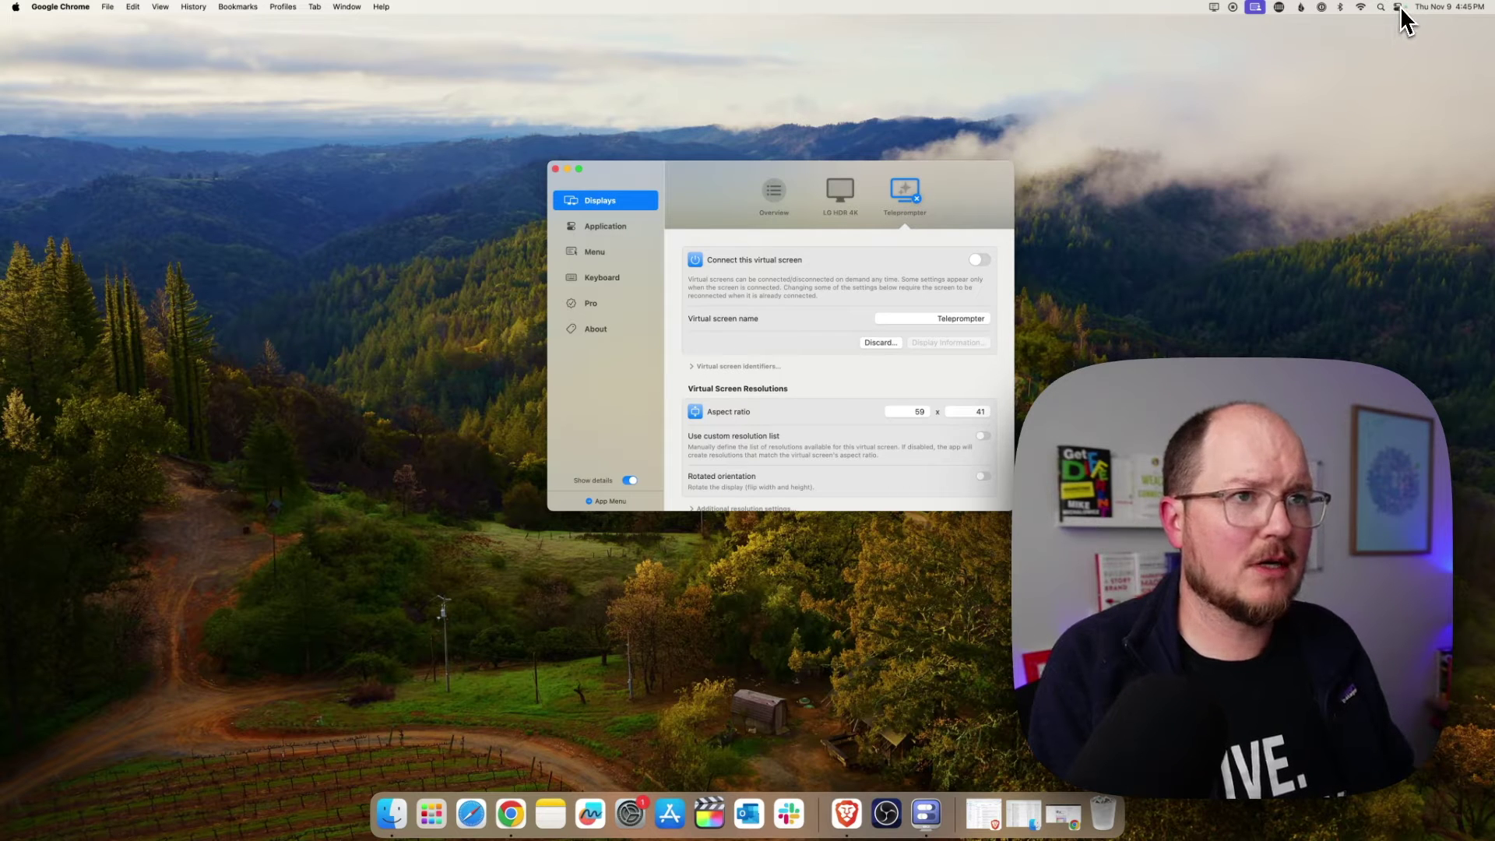
- Use Control Center's Screen Mirroring to add the iPad as a separate Sidecar display, then open Display Settings
left_click(1282, 81)
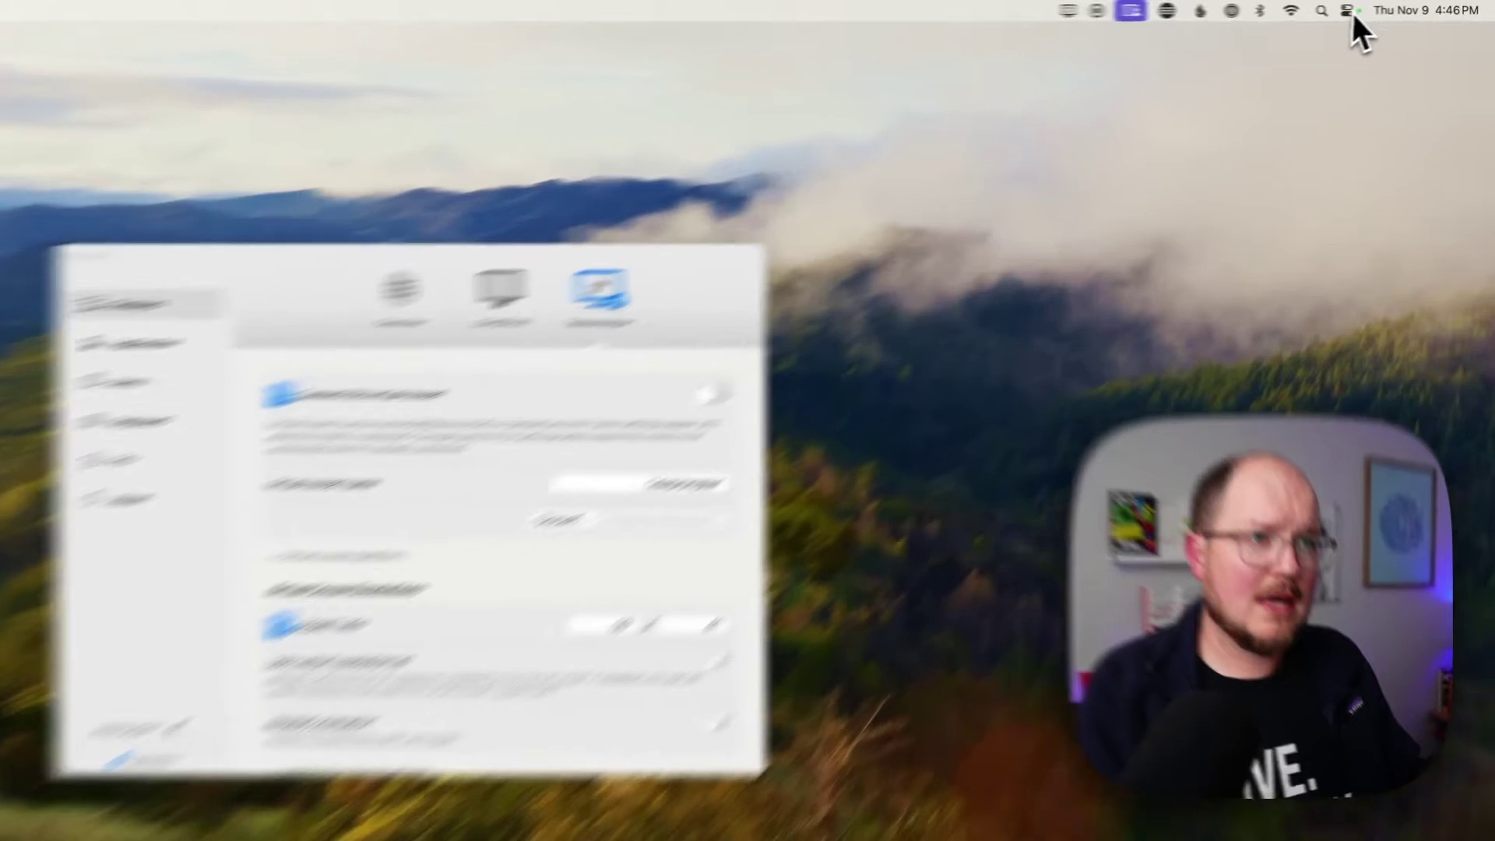
left_click(1399, 7)
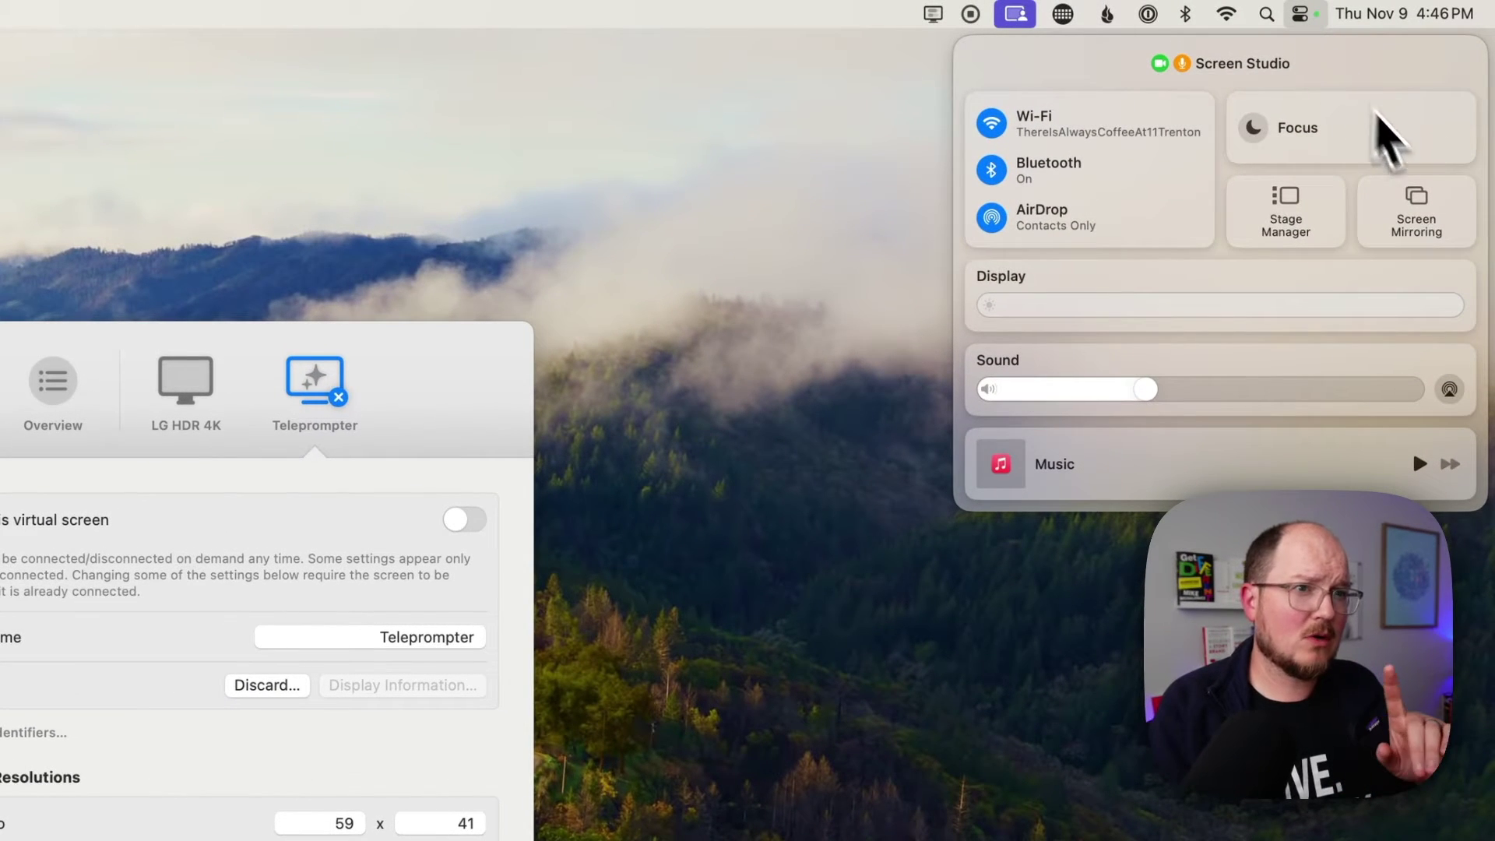
left_click(1415, 227)
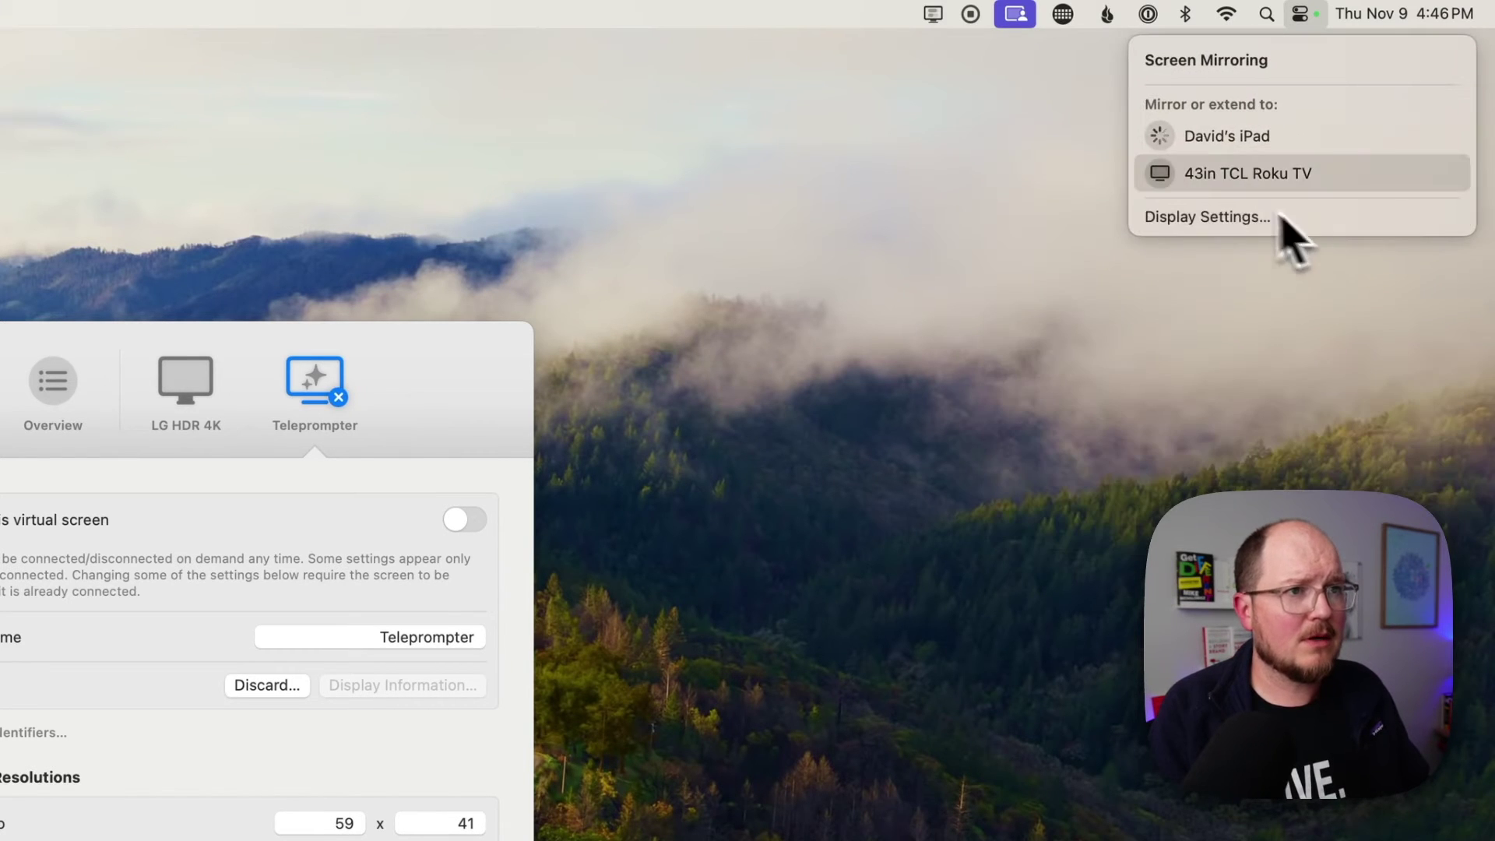
left_click(1196, 148)
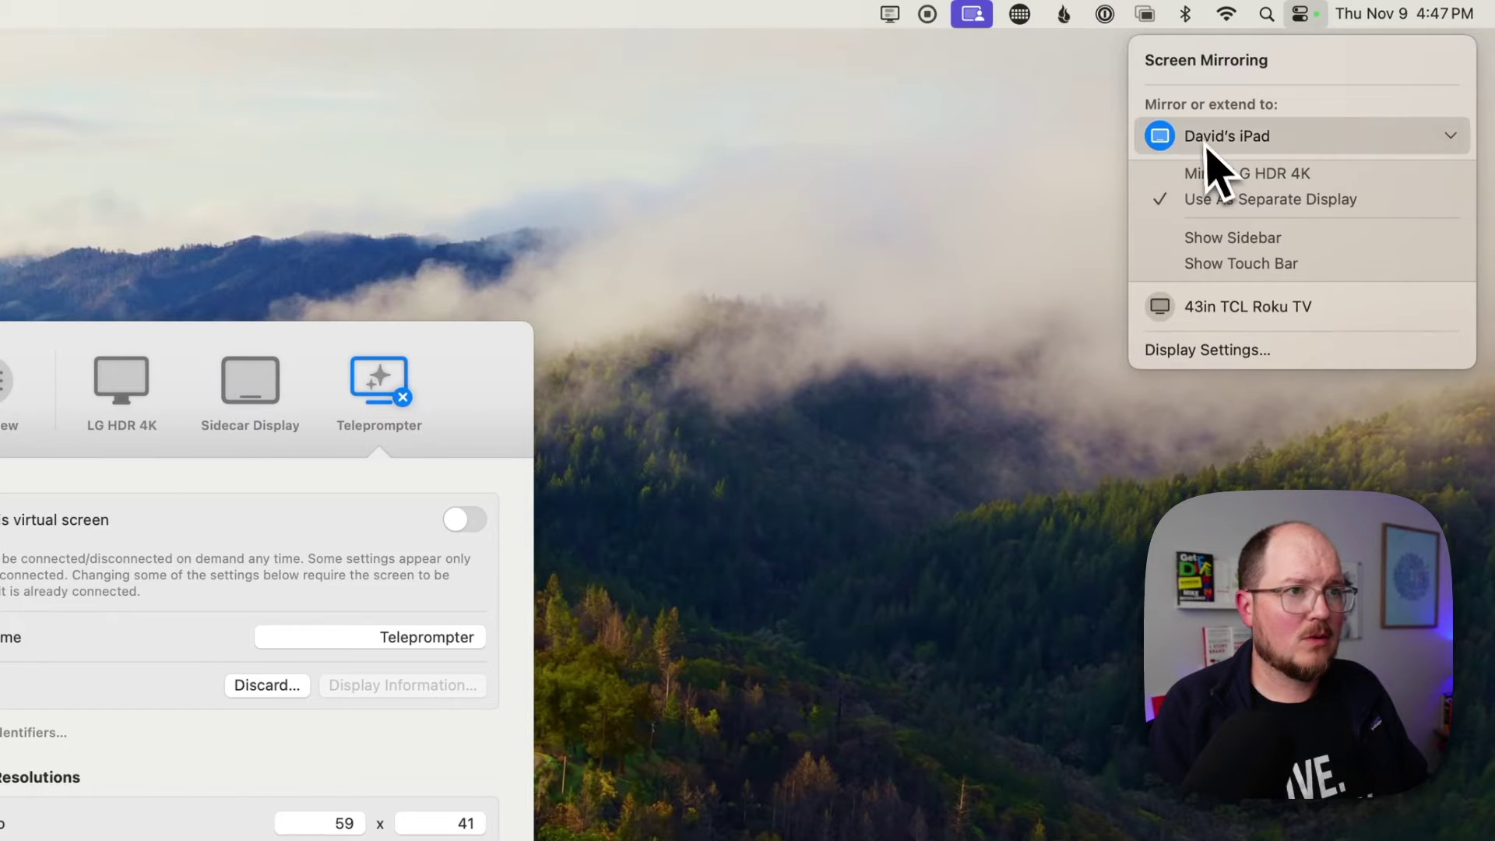
left_click(1186, 350)
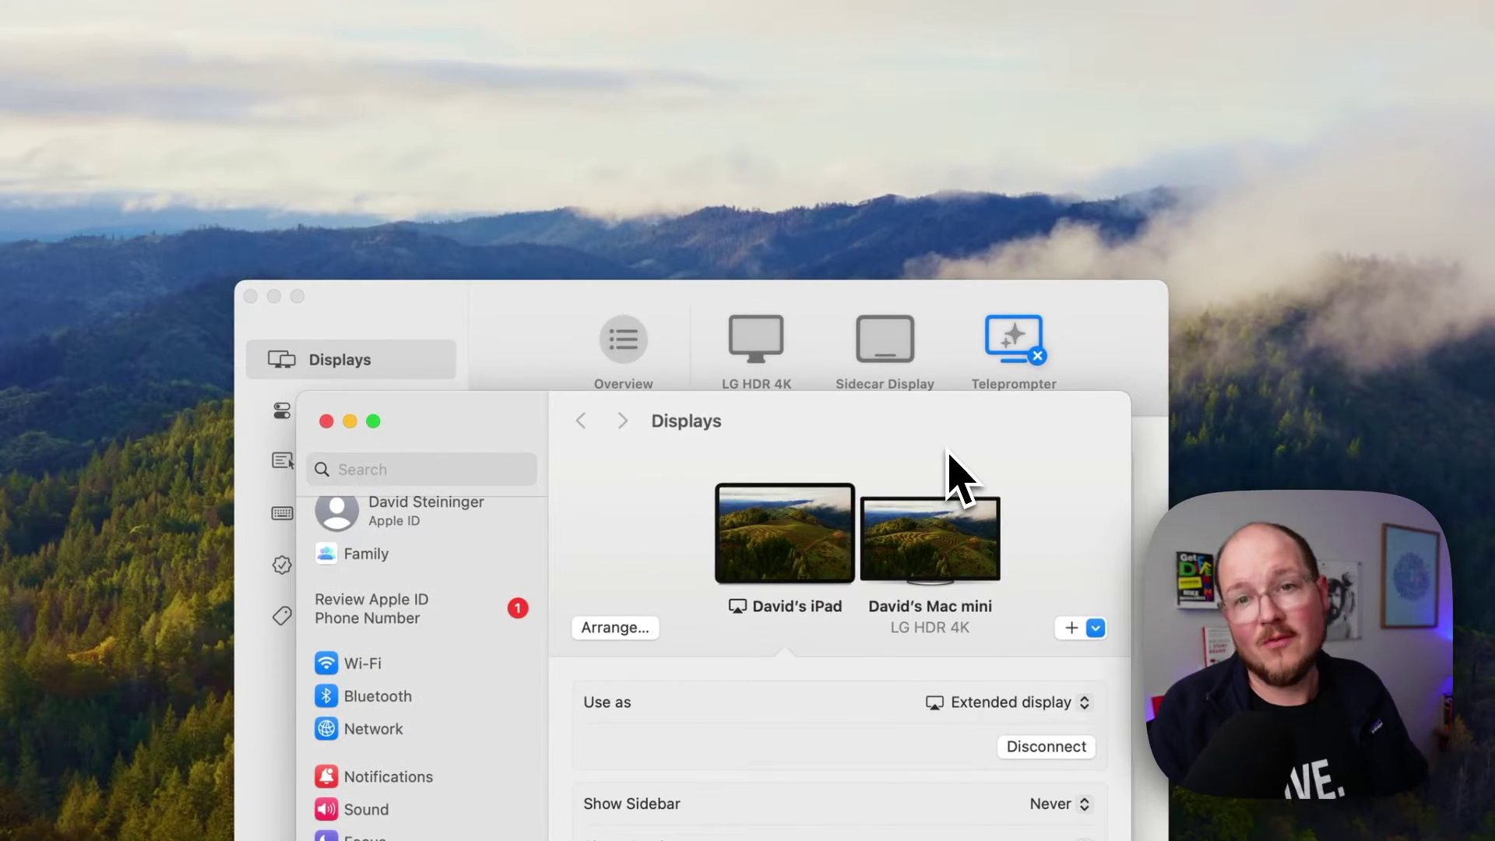
- Move the Displays settings window aside and select the Teleprompter virtual screen
left_click_drag(918, 459, 517, 476)
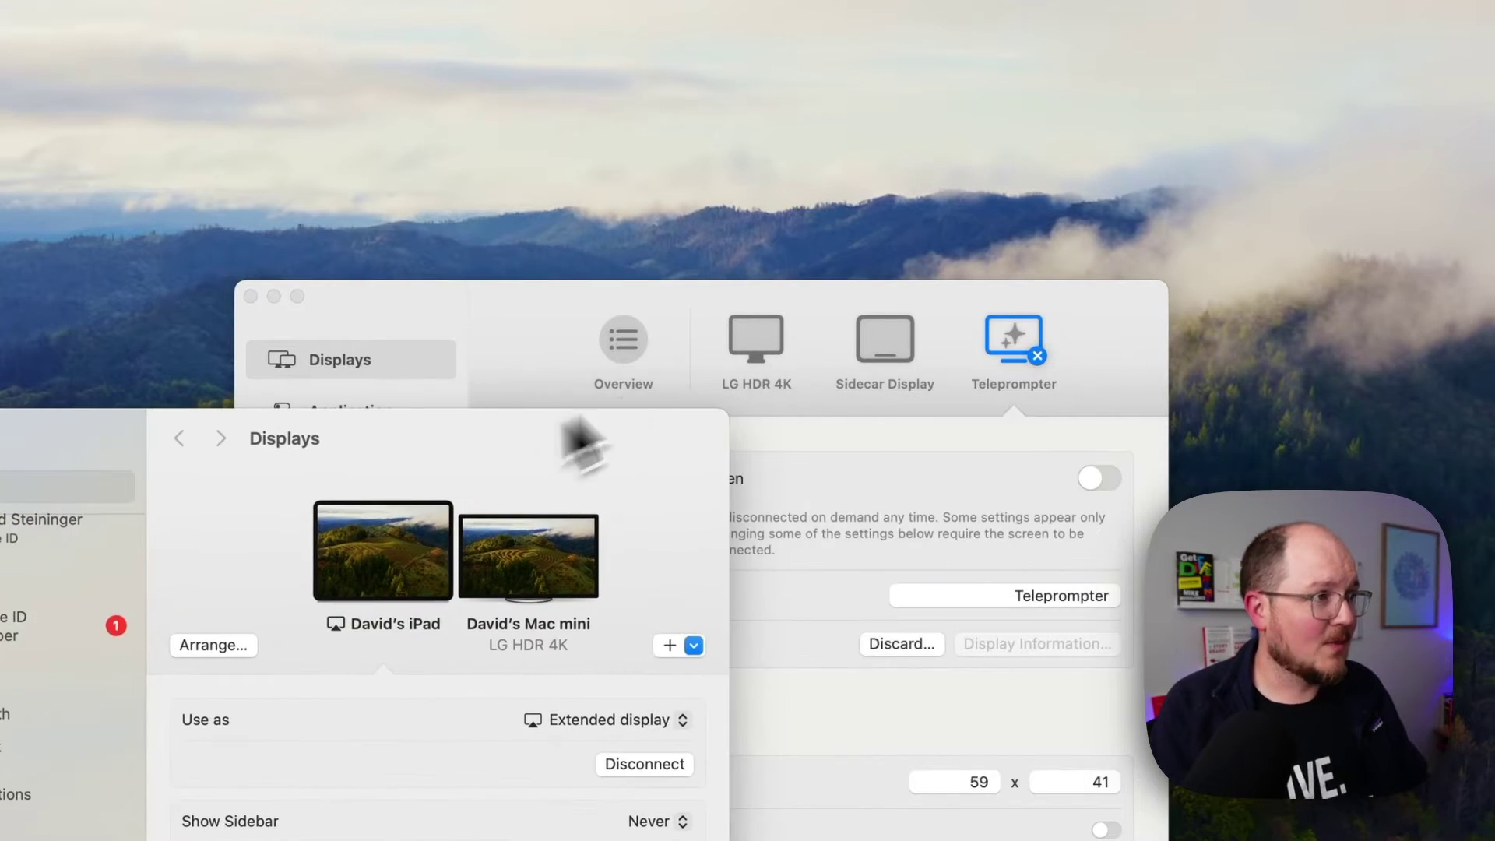
left_click(946, 343)
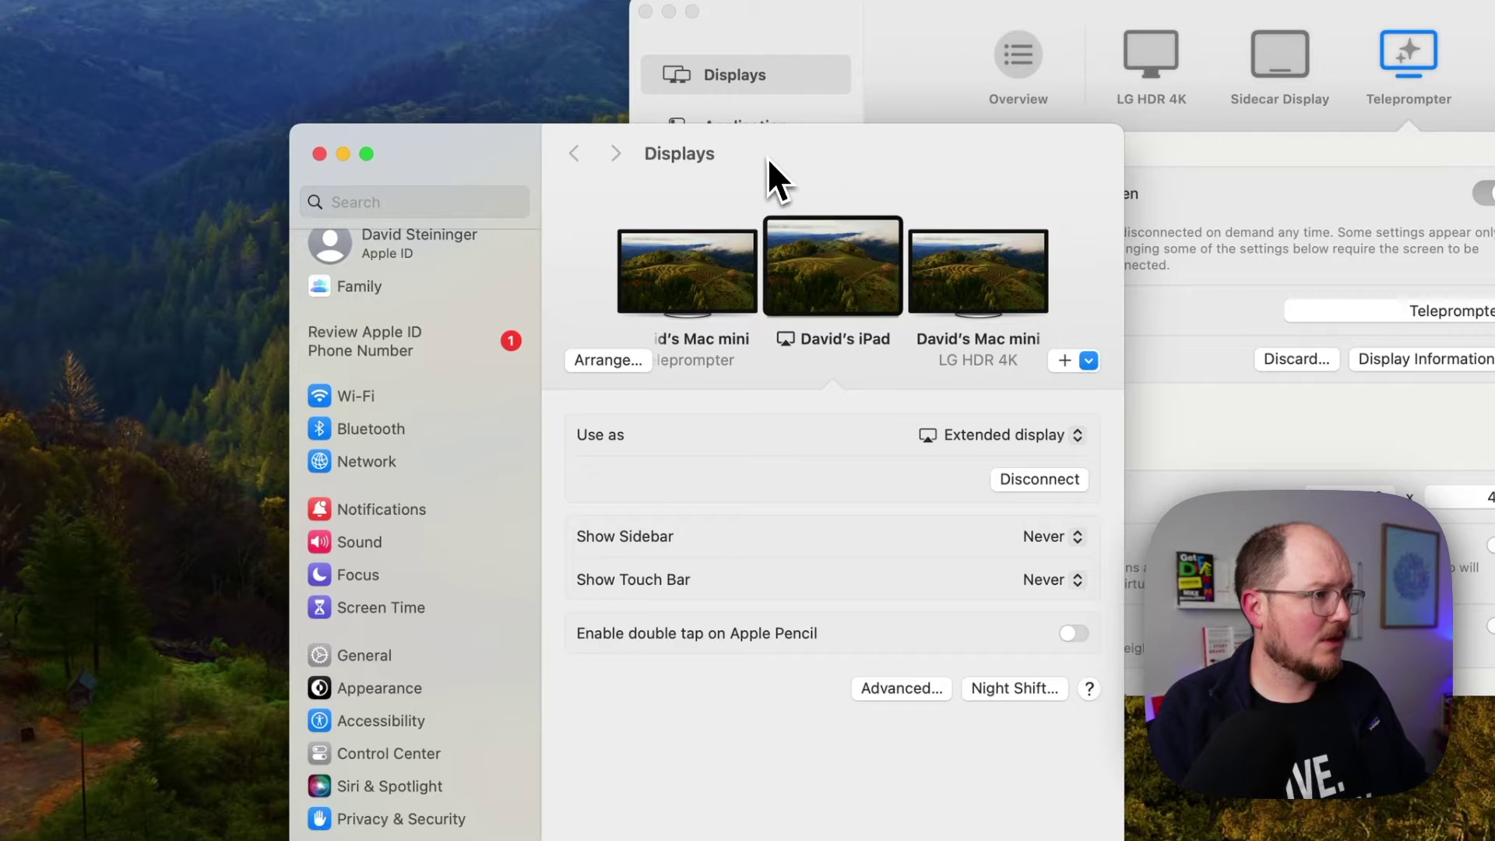
left_click(721, 280)
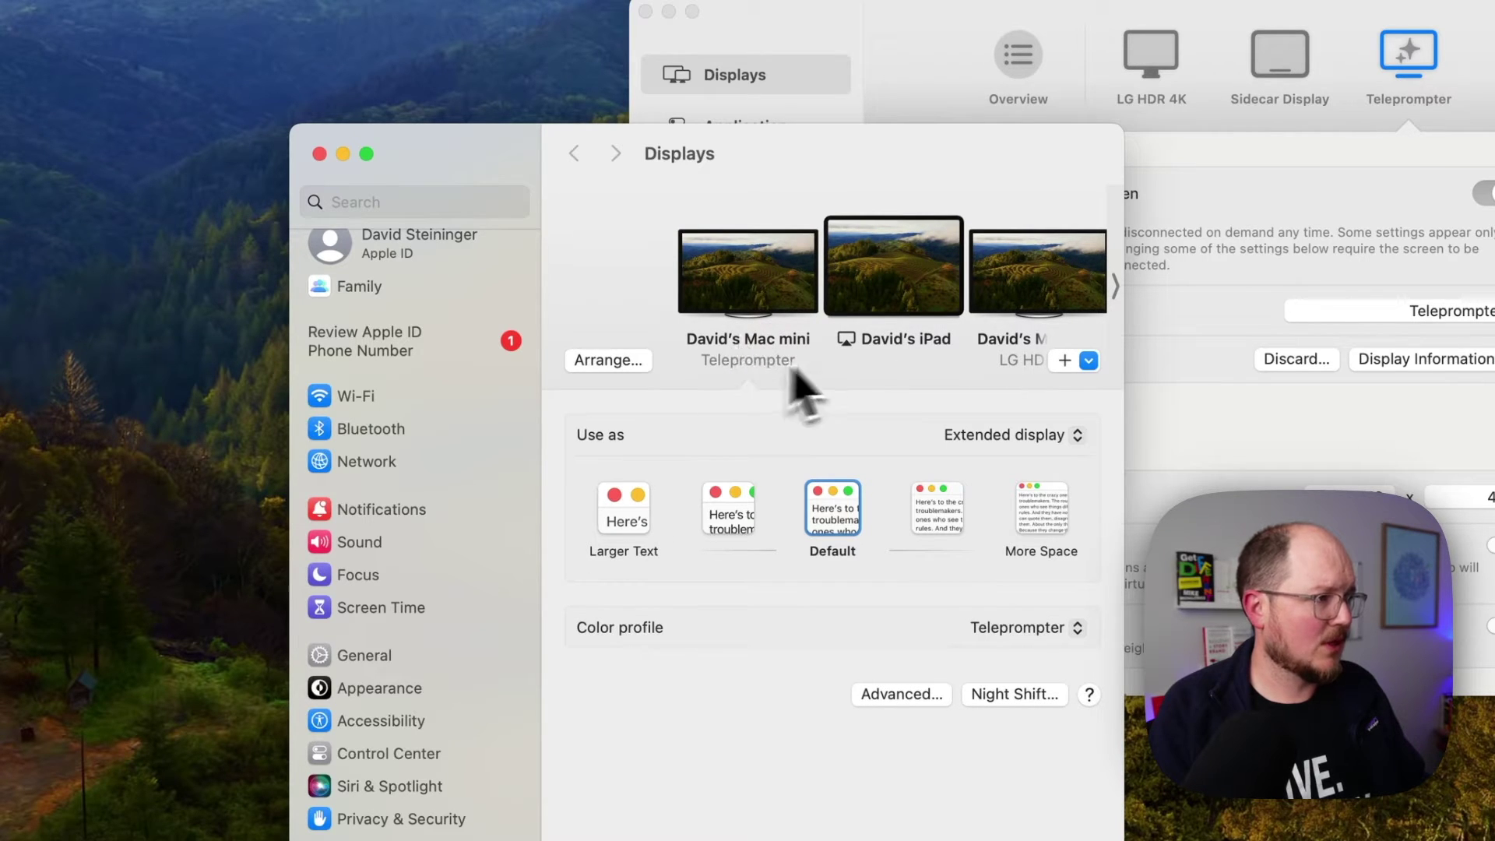
- Arrange the displays so the small Teleprompter screen sits top-right, after the LG HDR 4K and iPad
left_click(612, 361)
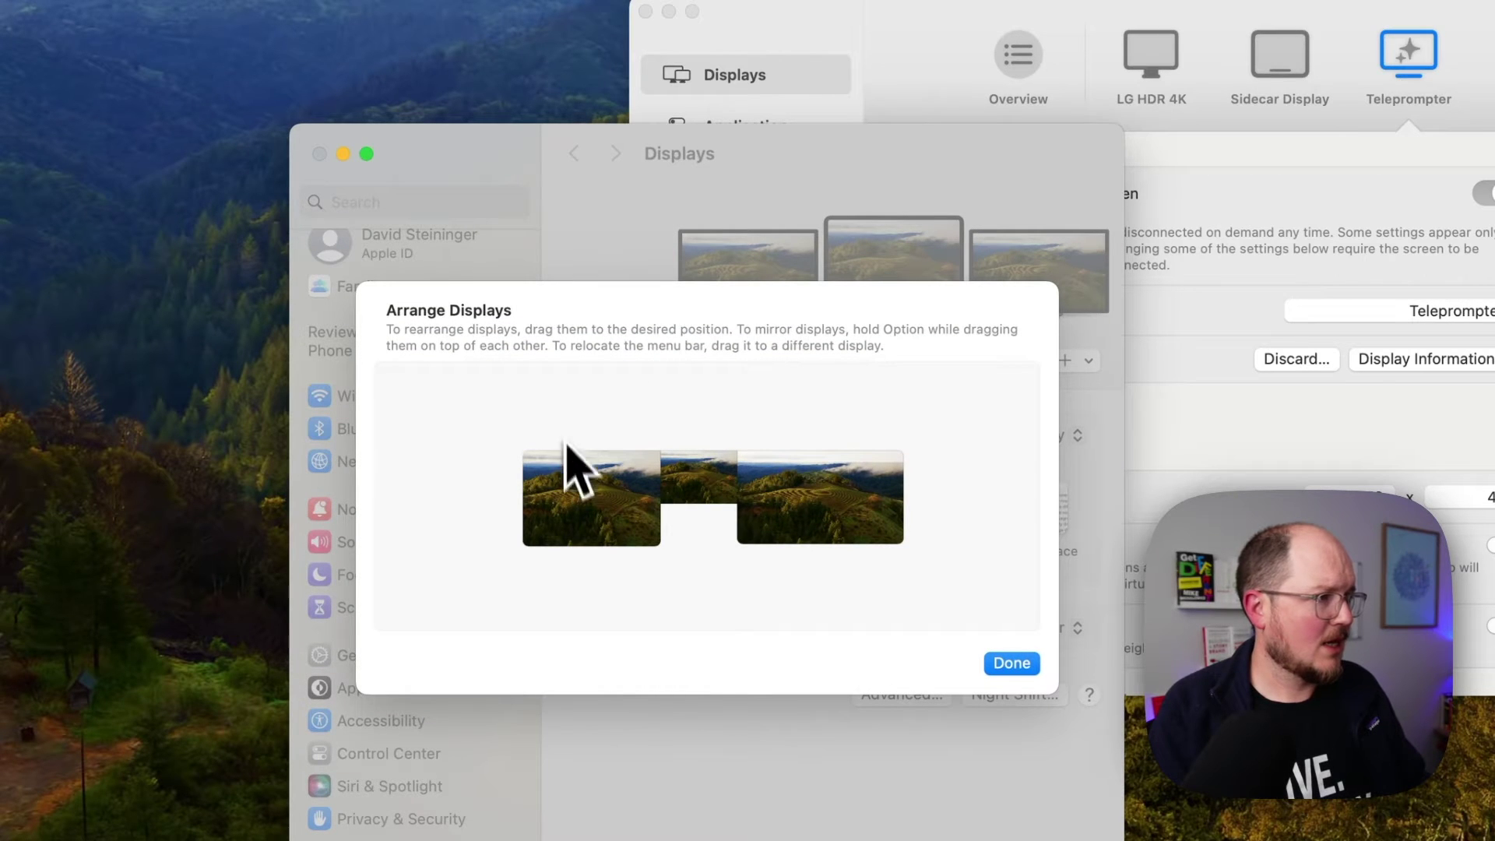
left_click_drag(579, 505, 921, 500)
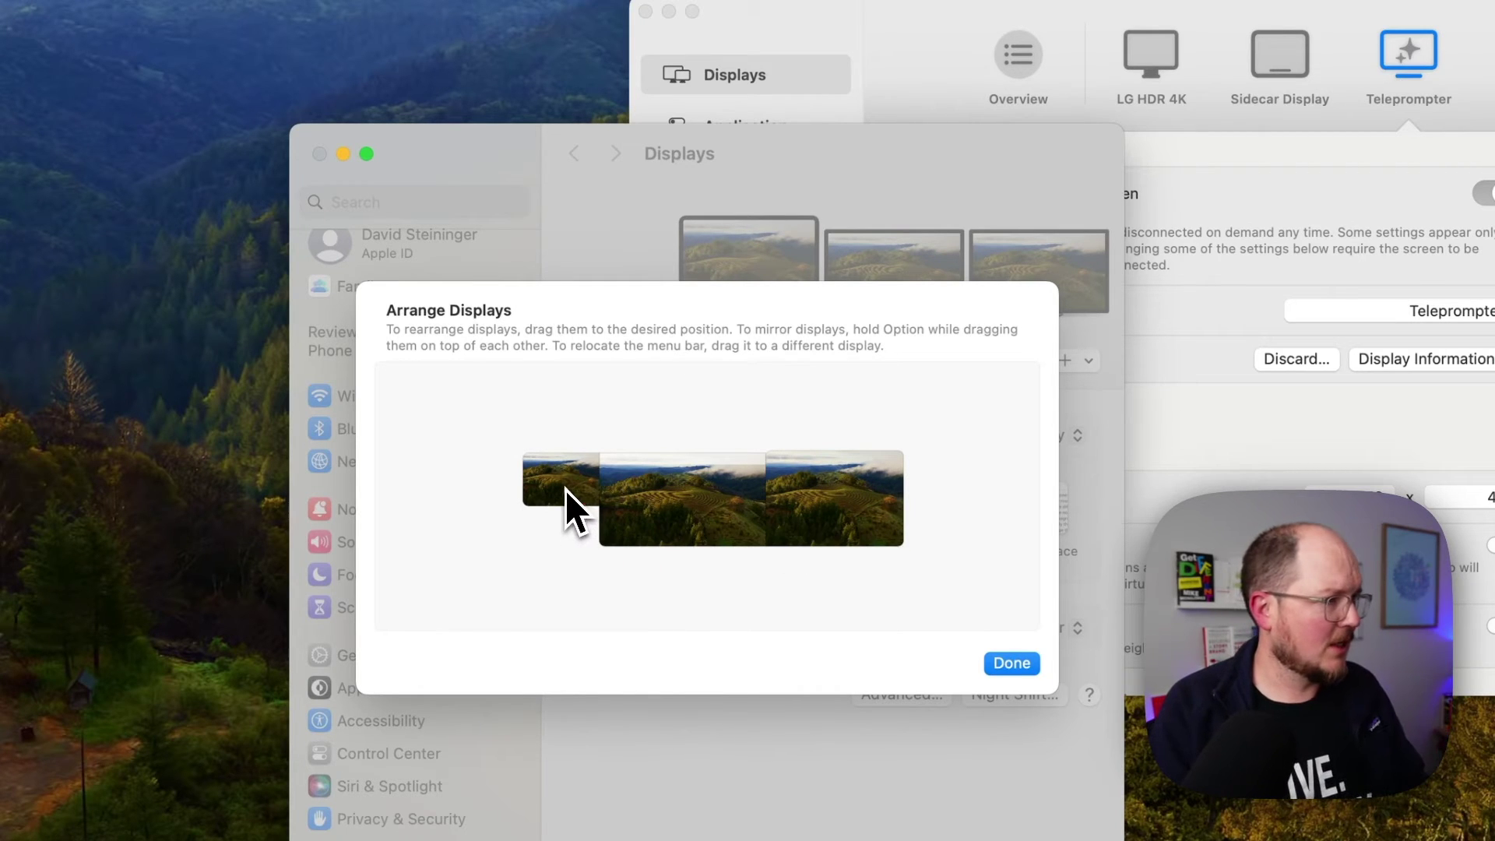
left_click_drag(566, 489, 856, 471)
left_click_drag(945, 491, 946, 492)
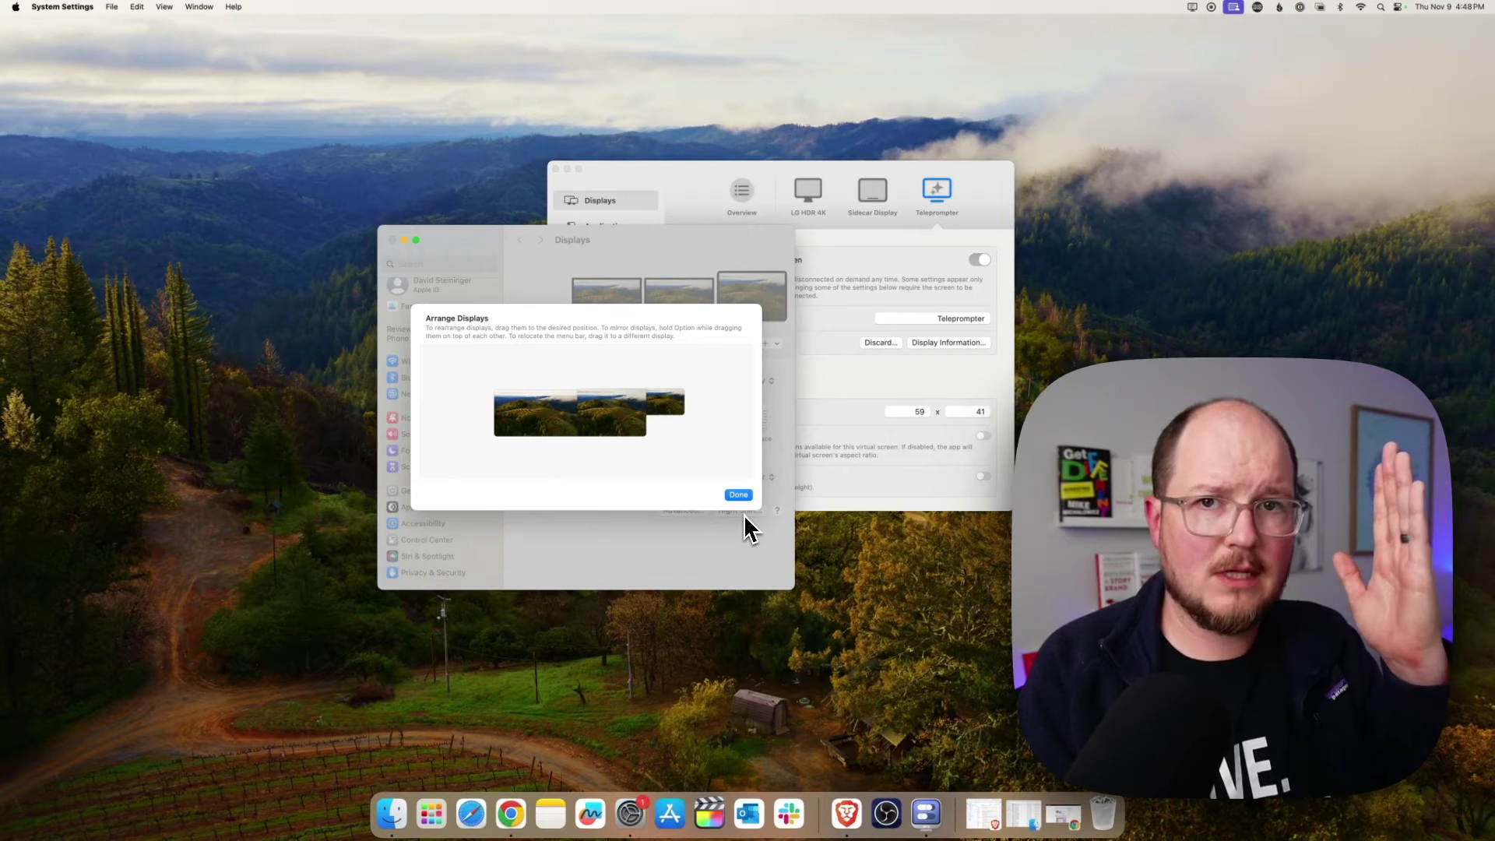
left_click(736, 495)
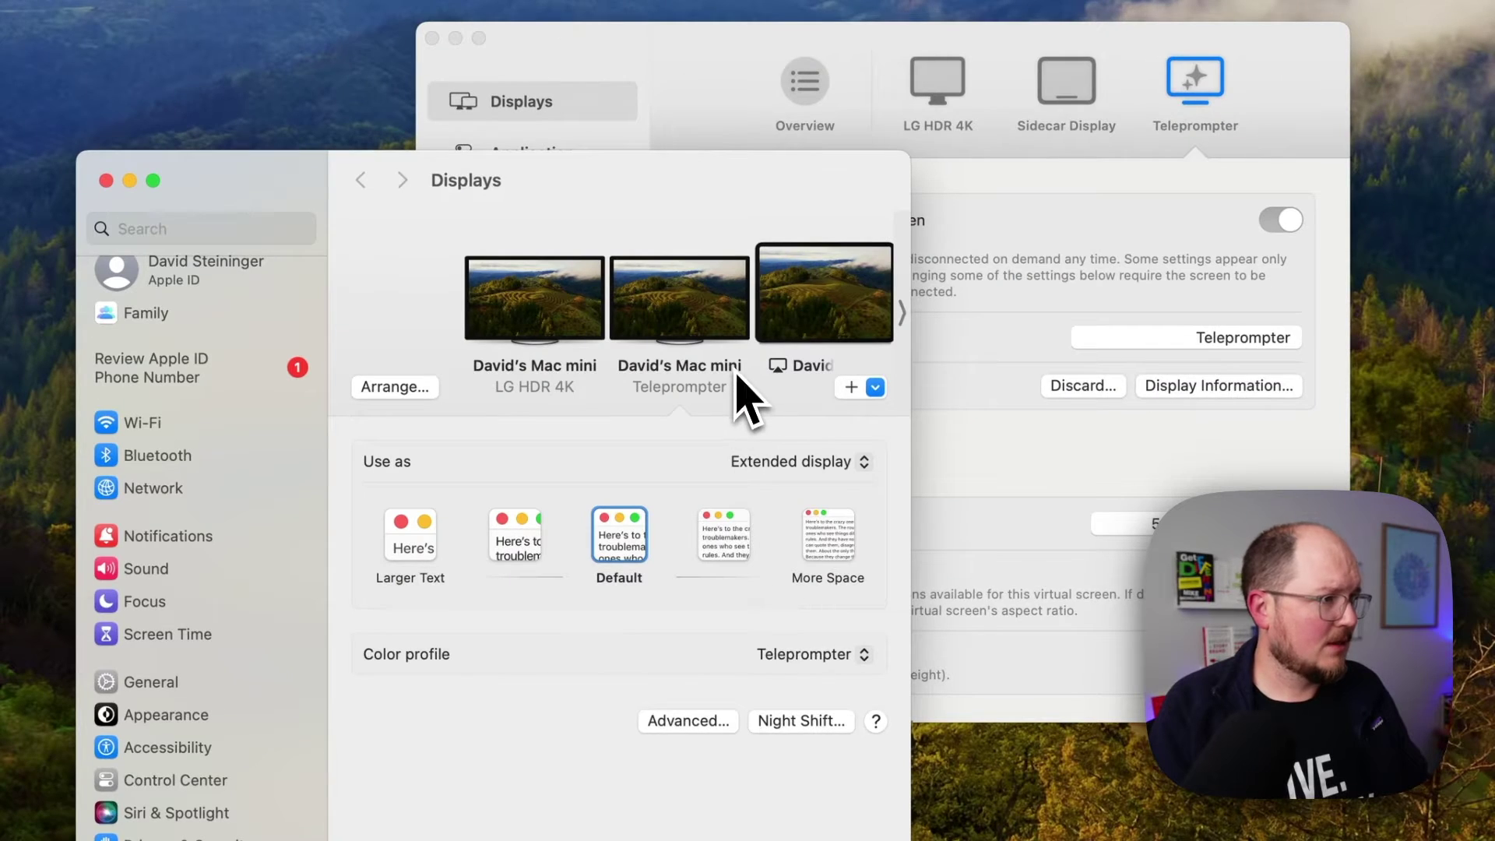
- Turn on Sidecar Display under Teleprompter's Associated displays, connect it, and close BetterDisplay settings
left_click(746, 87)
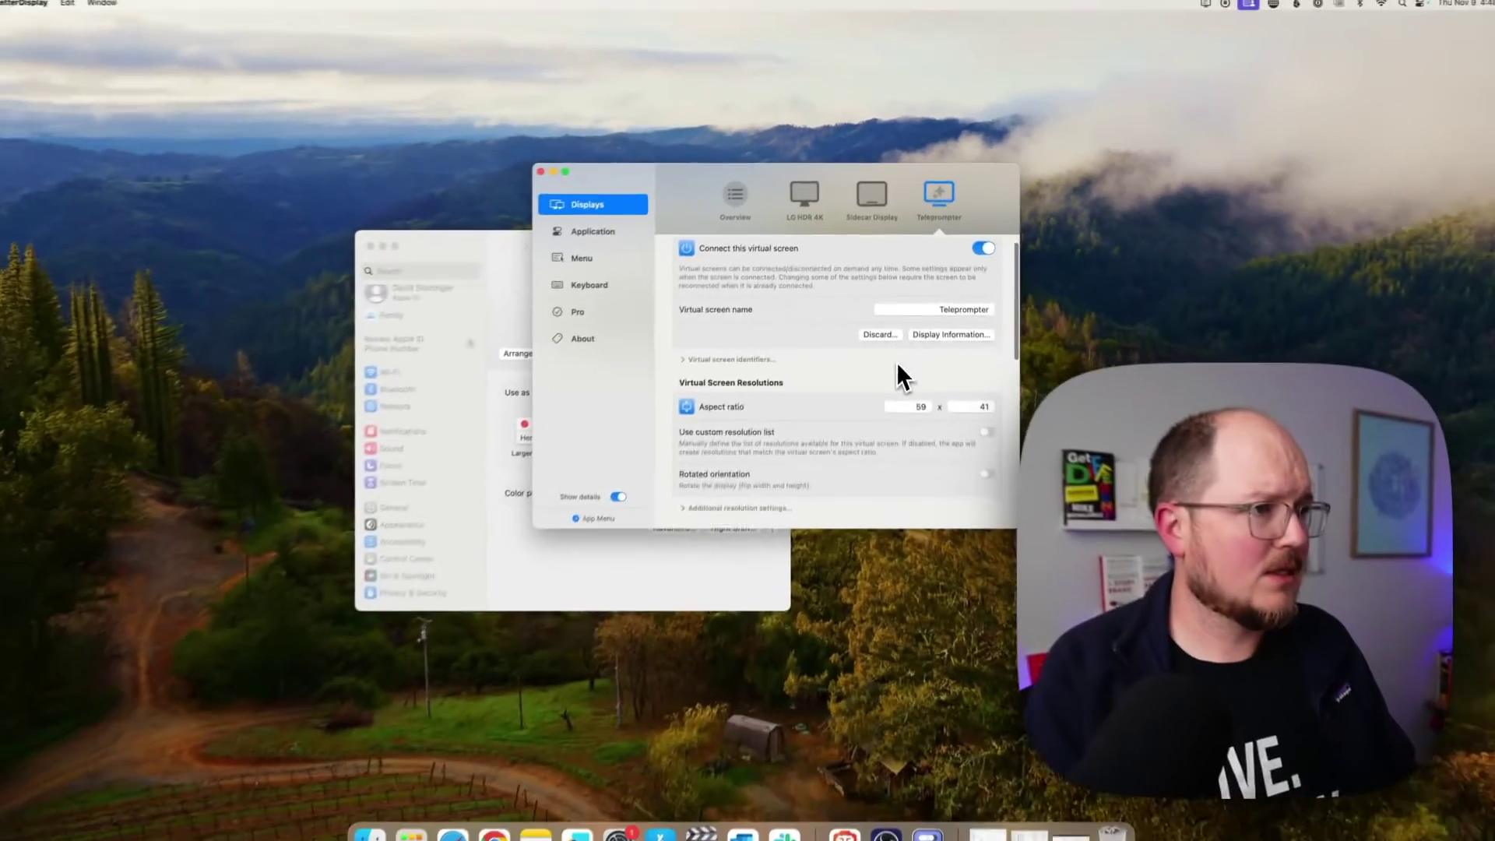
scroll(949, 601, "down", 5)
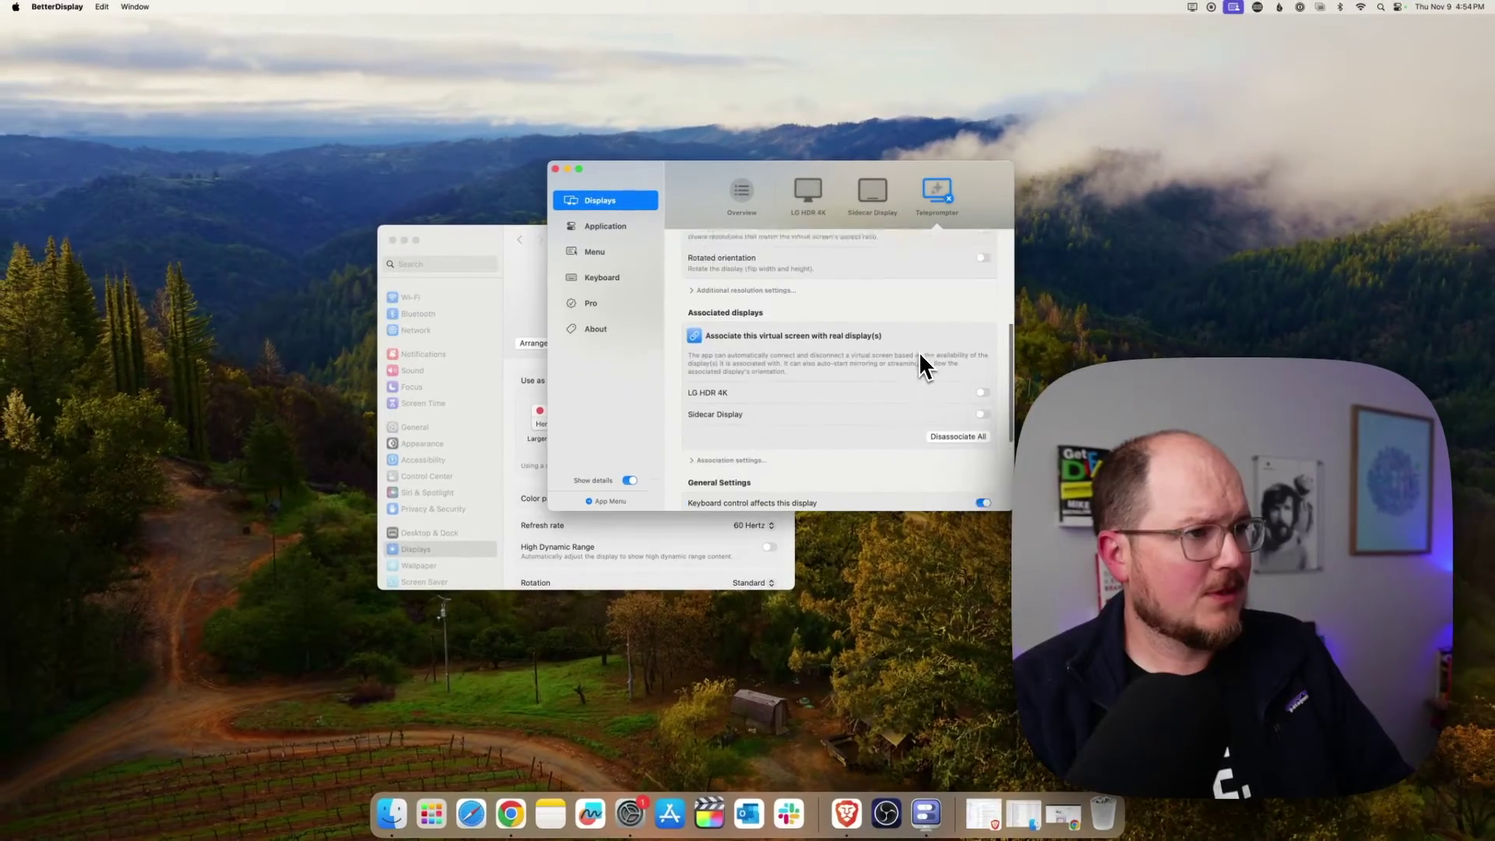
scroll(920, 356, "down", 1)
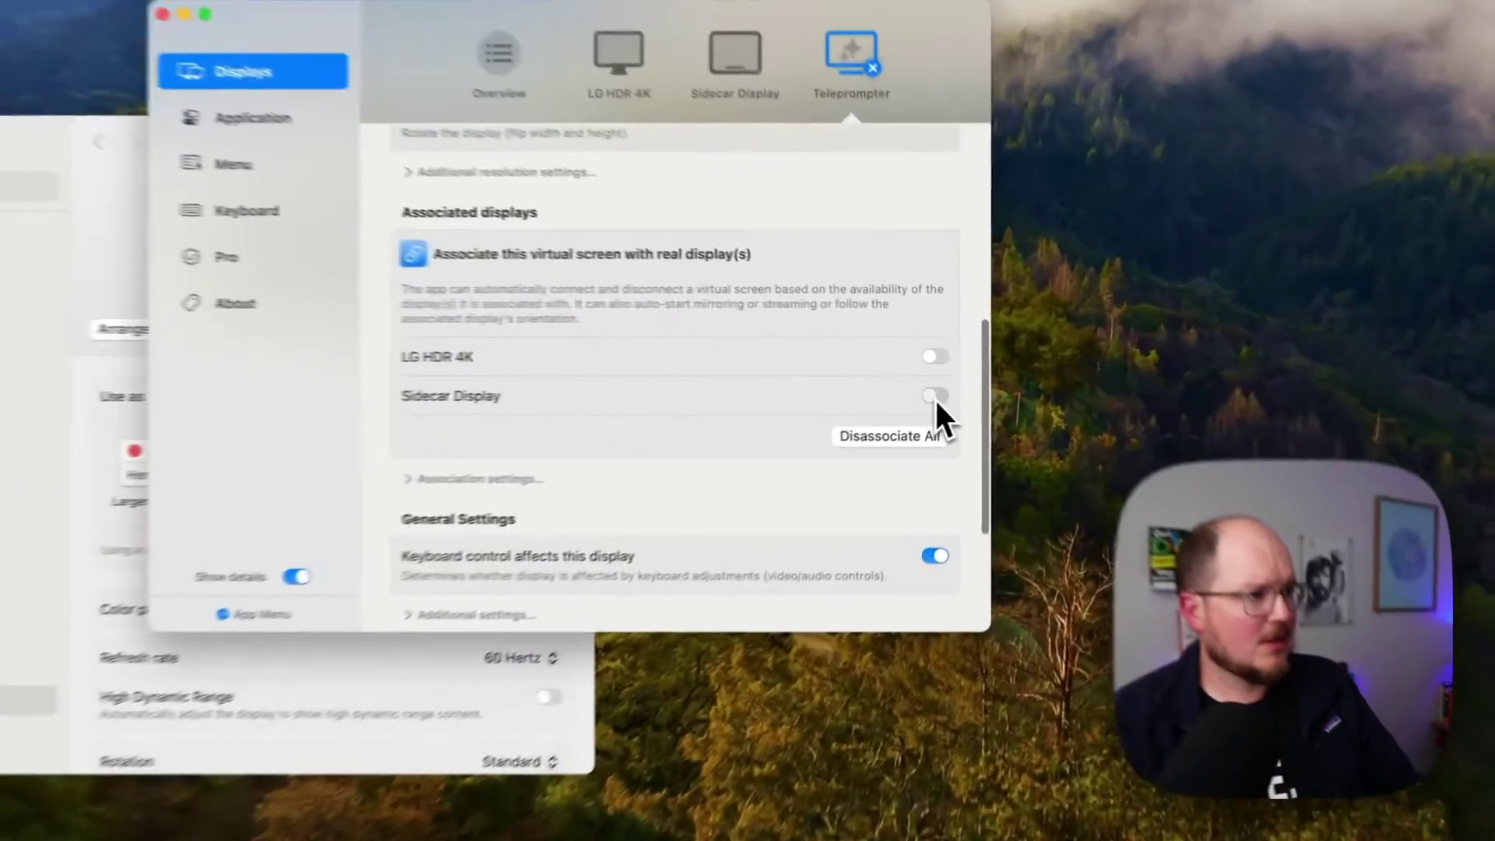
left_click(983, 380)
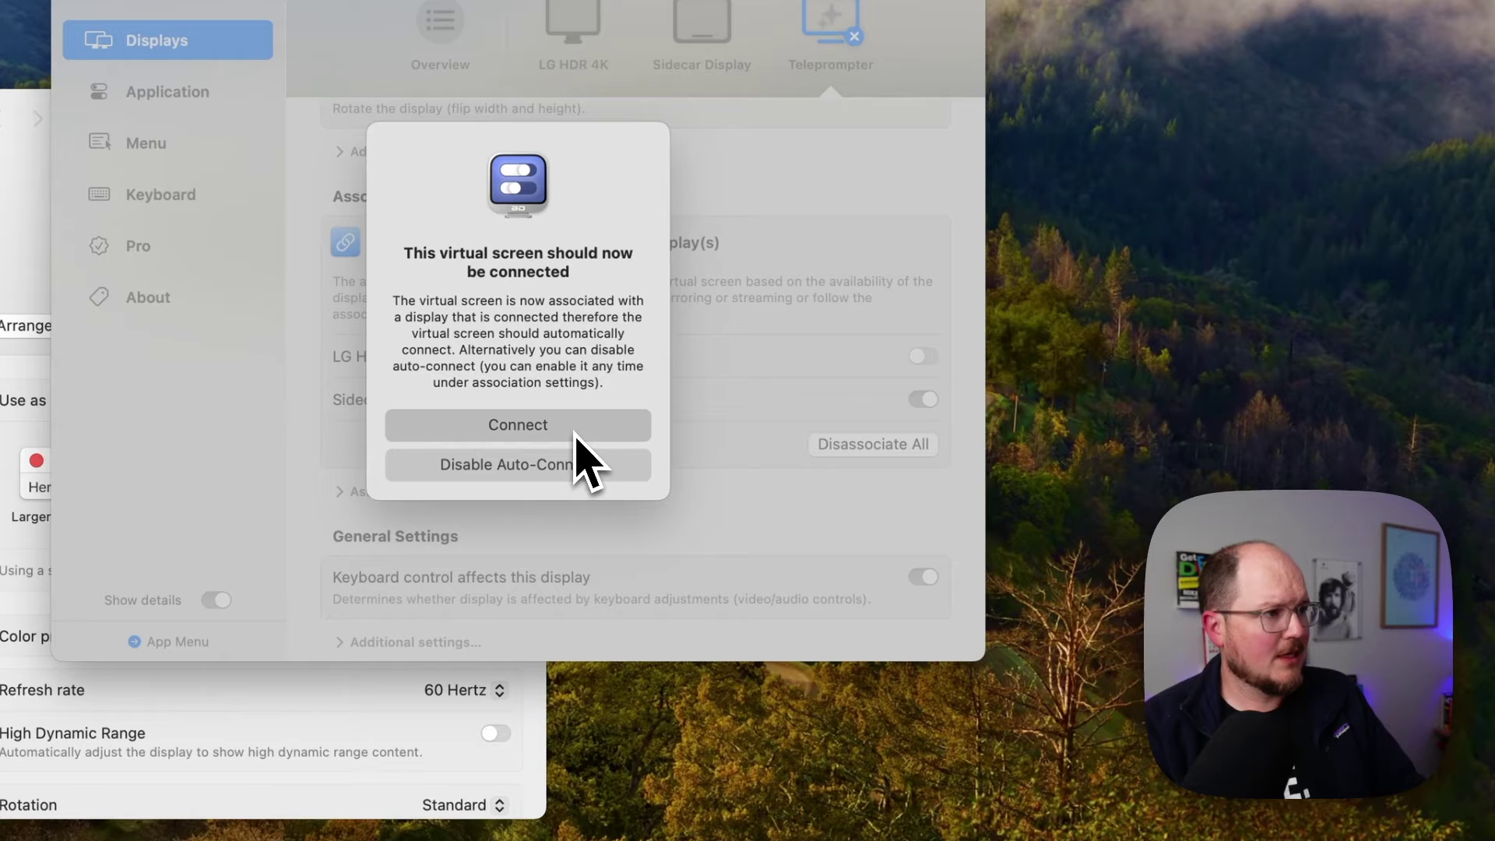
left_click(574, 433)
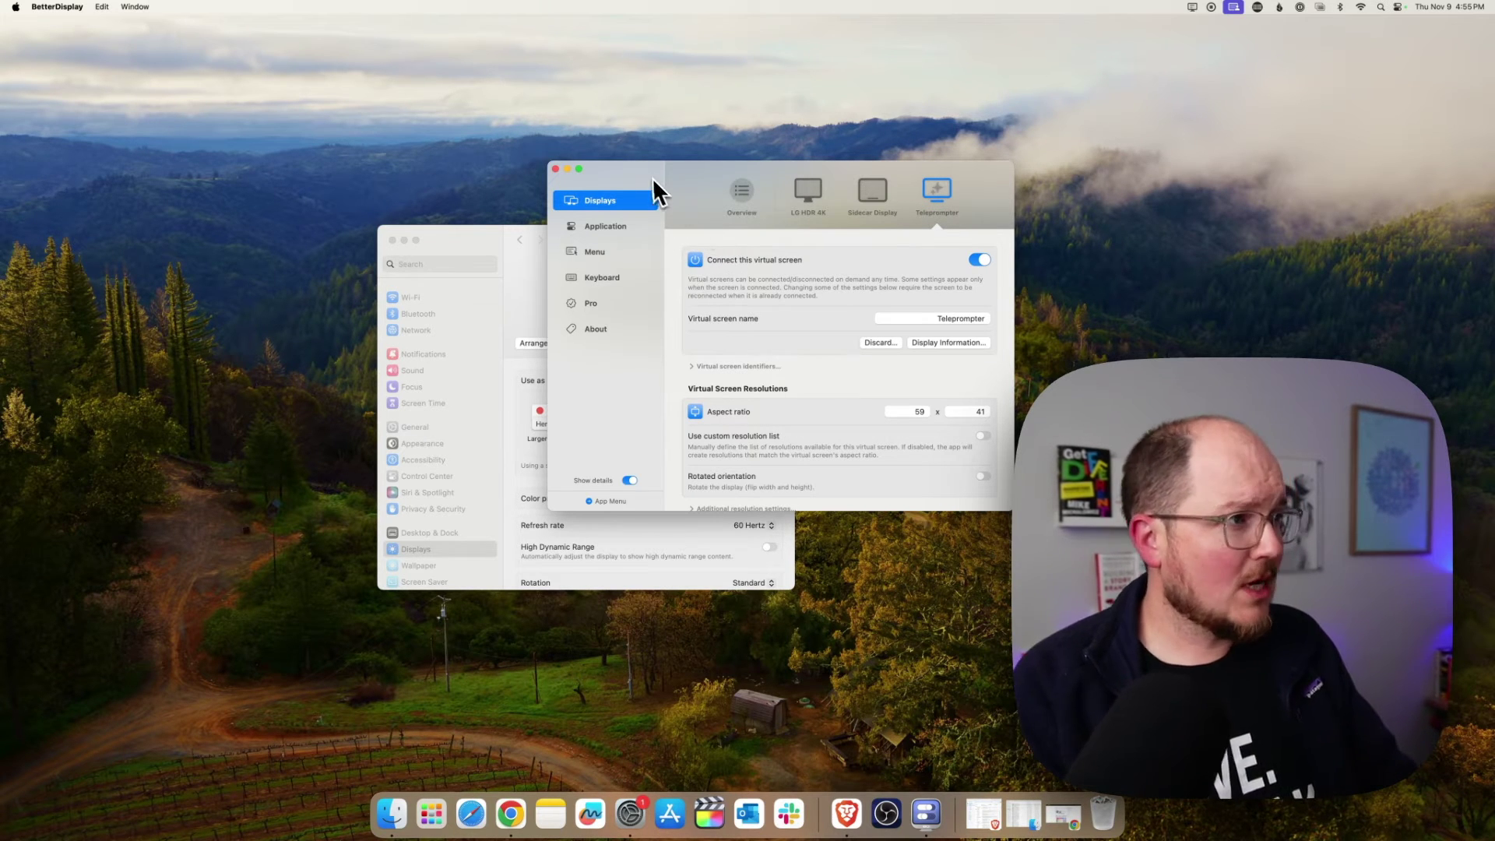
left_click(555, 169)
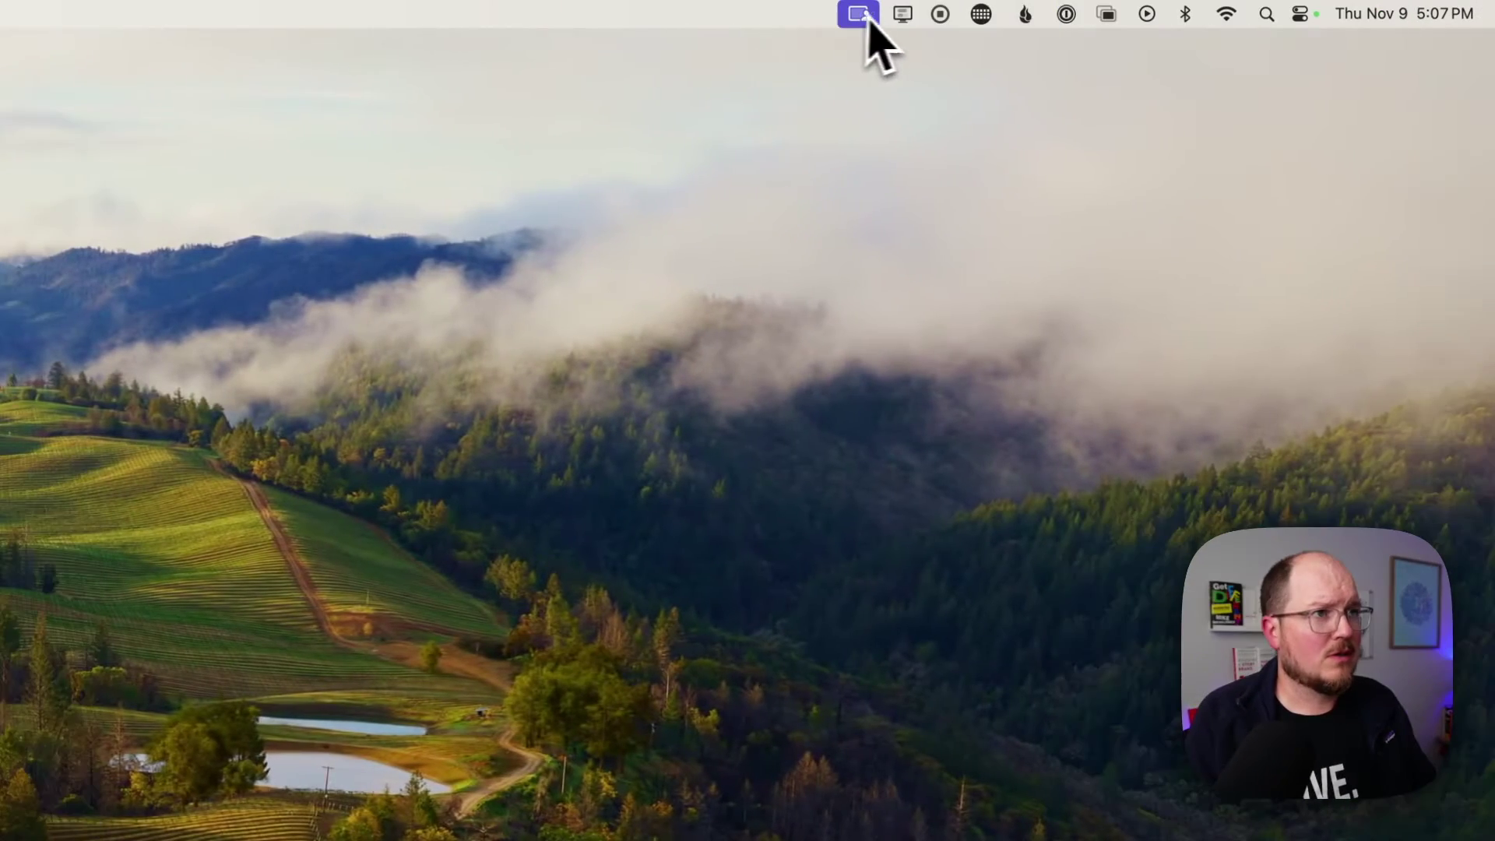
- Stream Teleprompter to the Sidecar Display flipped horizontally, scaled to 75% resolution (1593×1107)
left_click(968, 13)
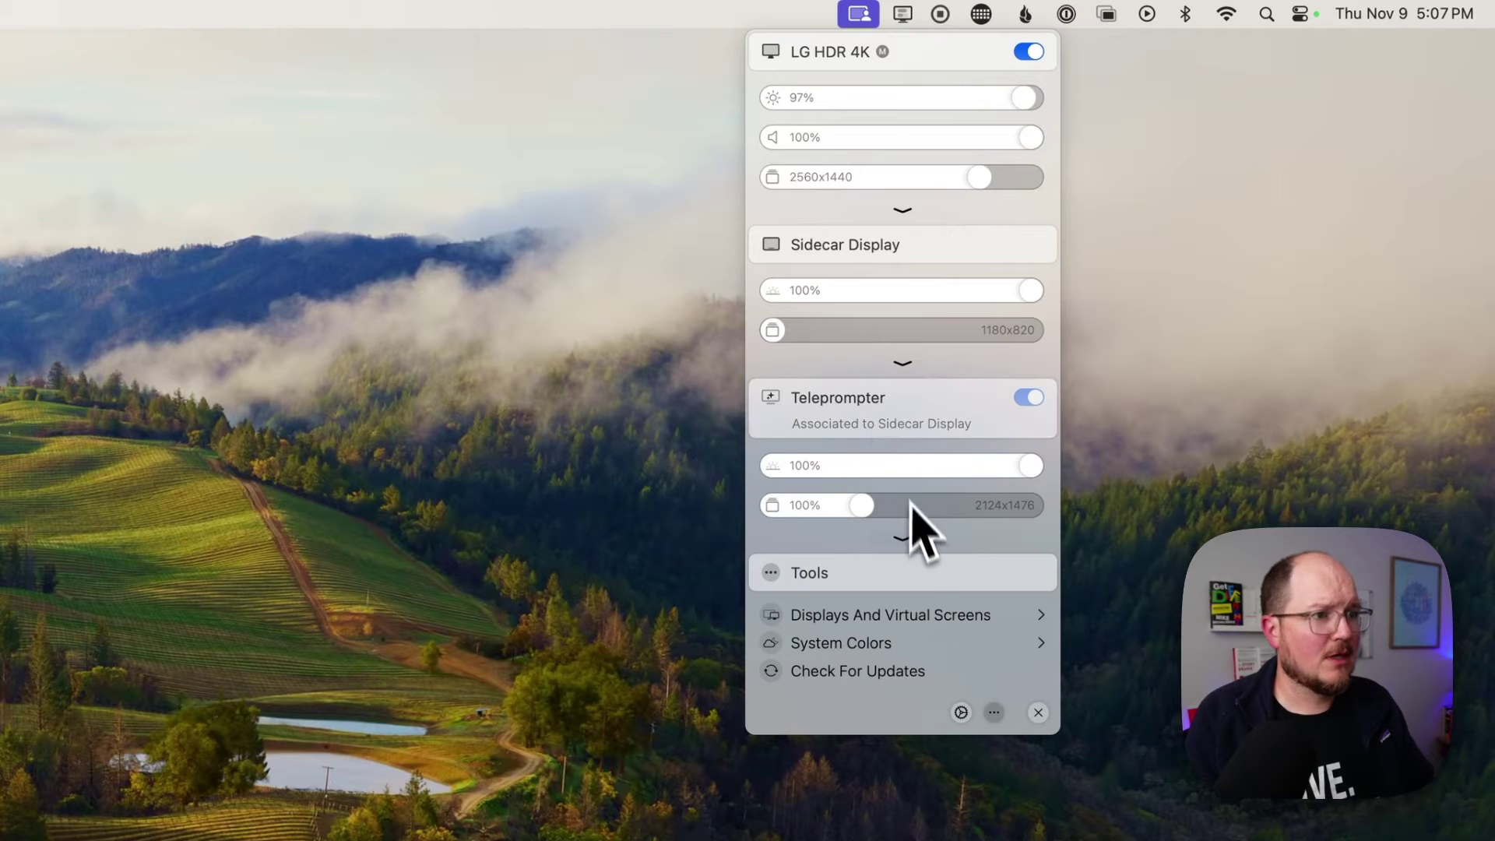
left_click(903, 538)
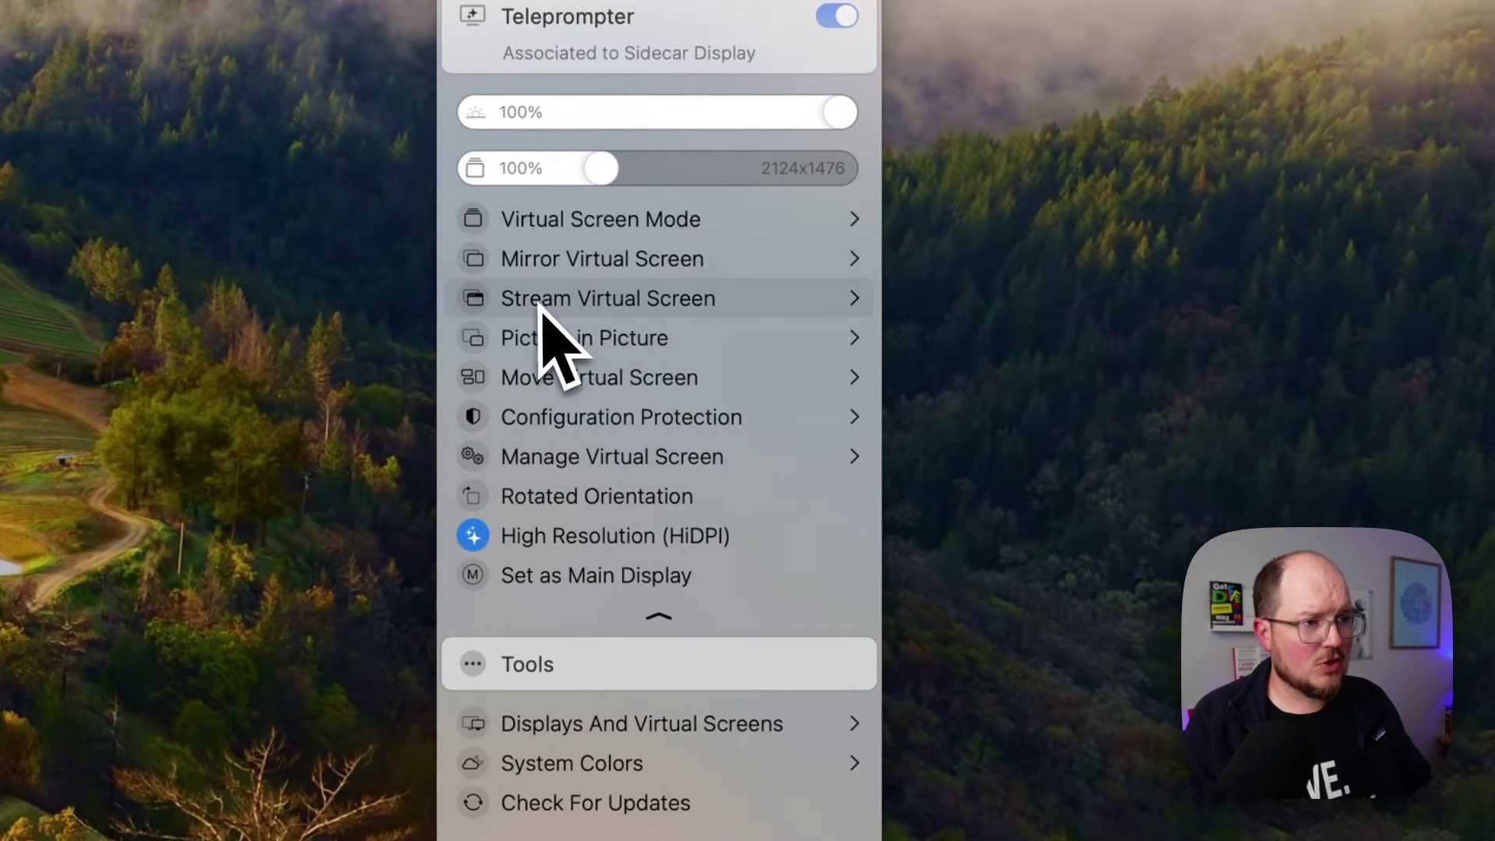
left_click(622, 302)
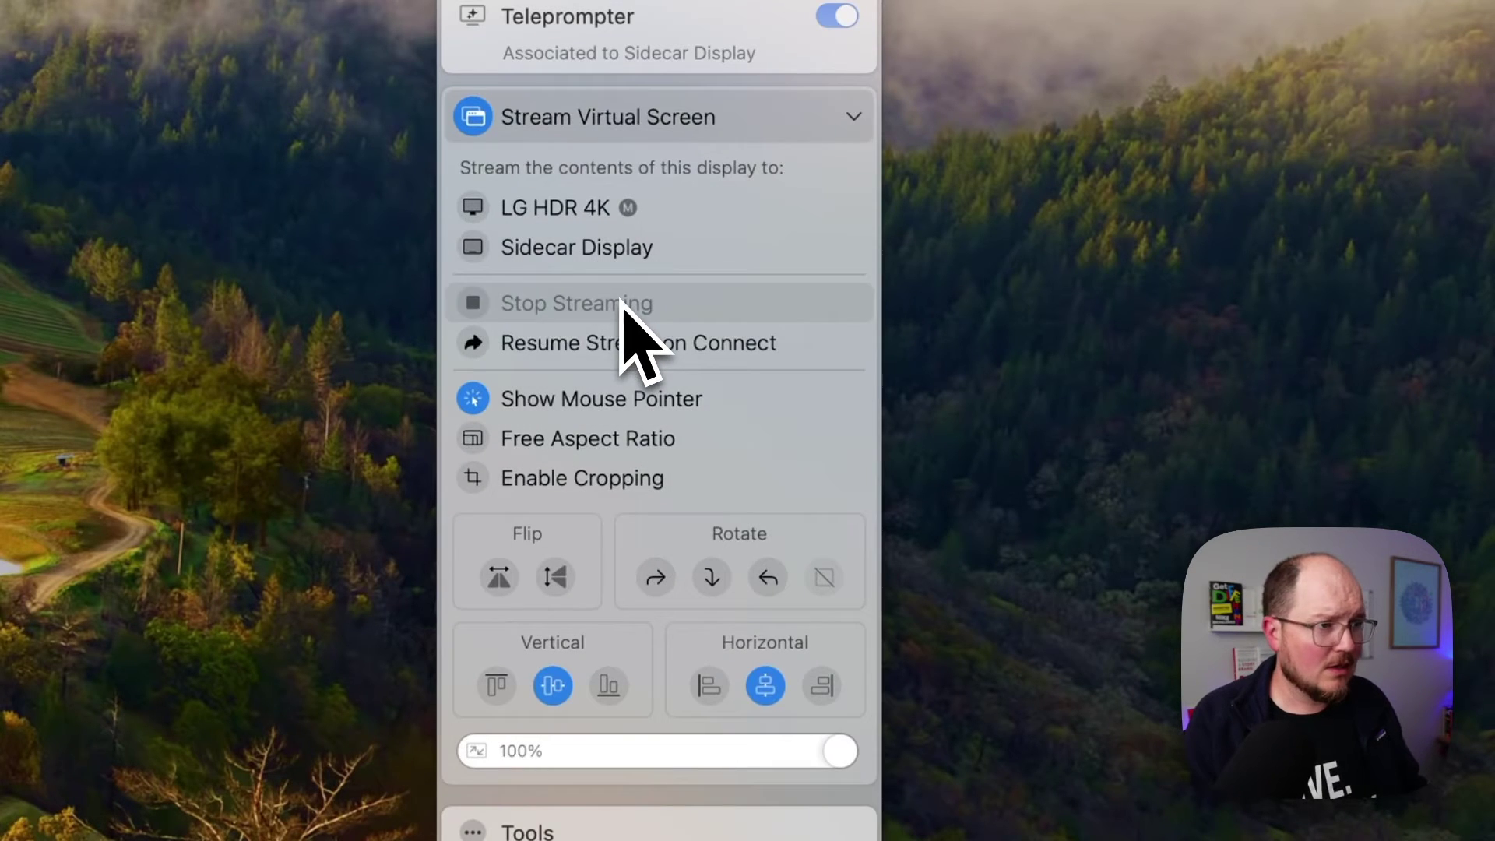
left_click(474, 261)
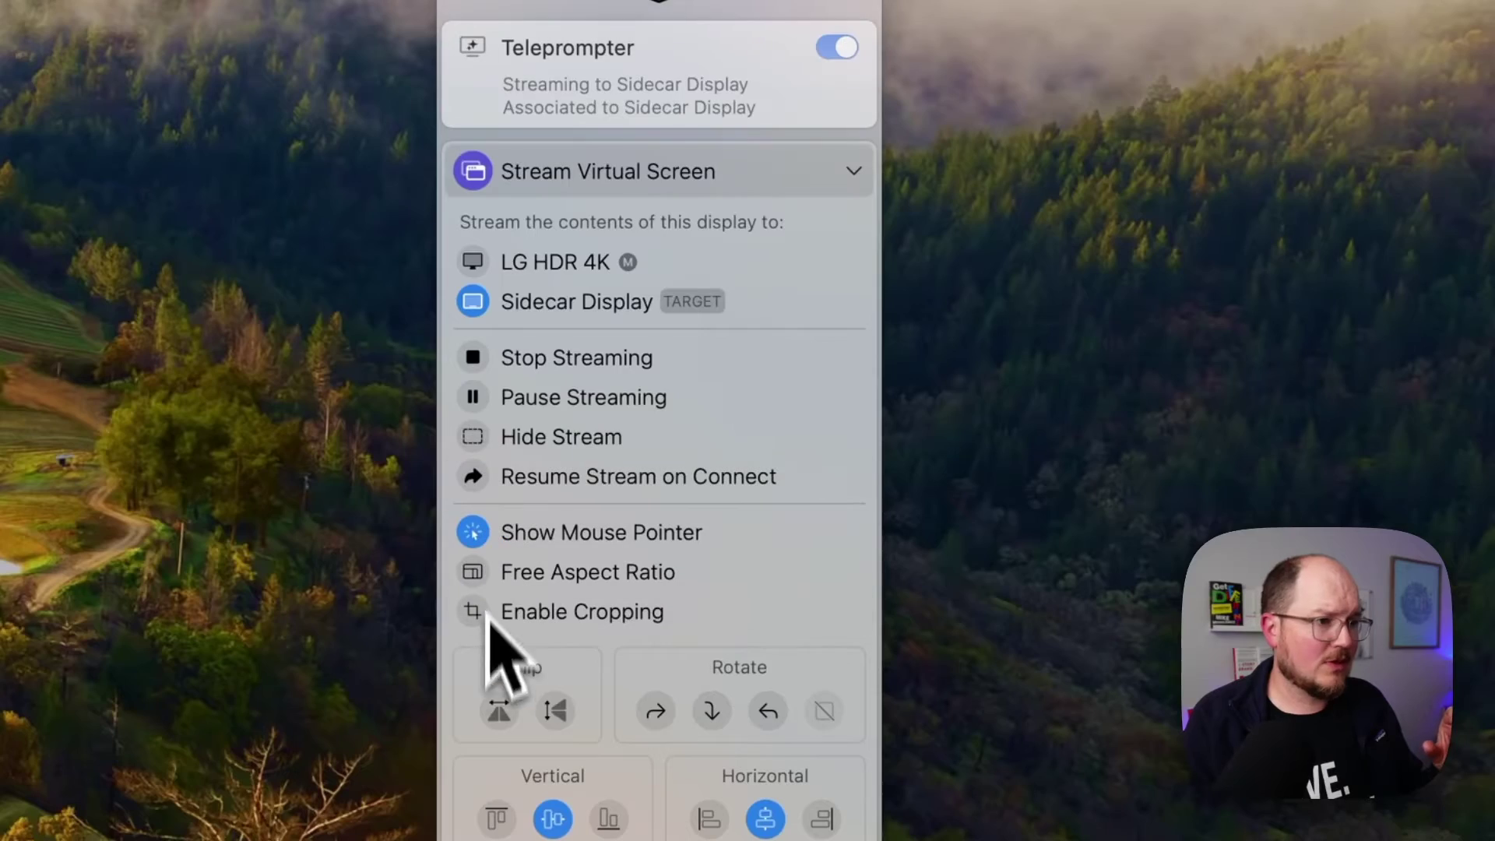
left_click(498, 710)
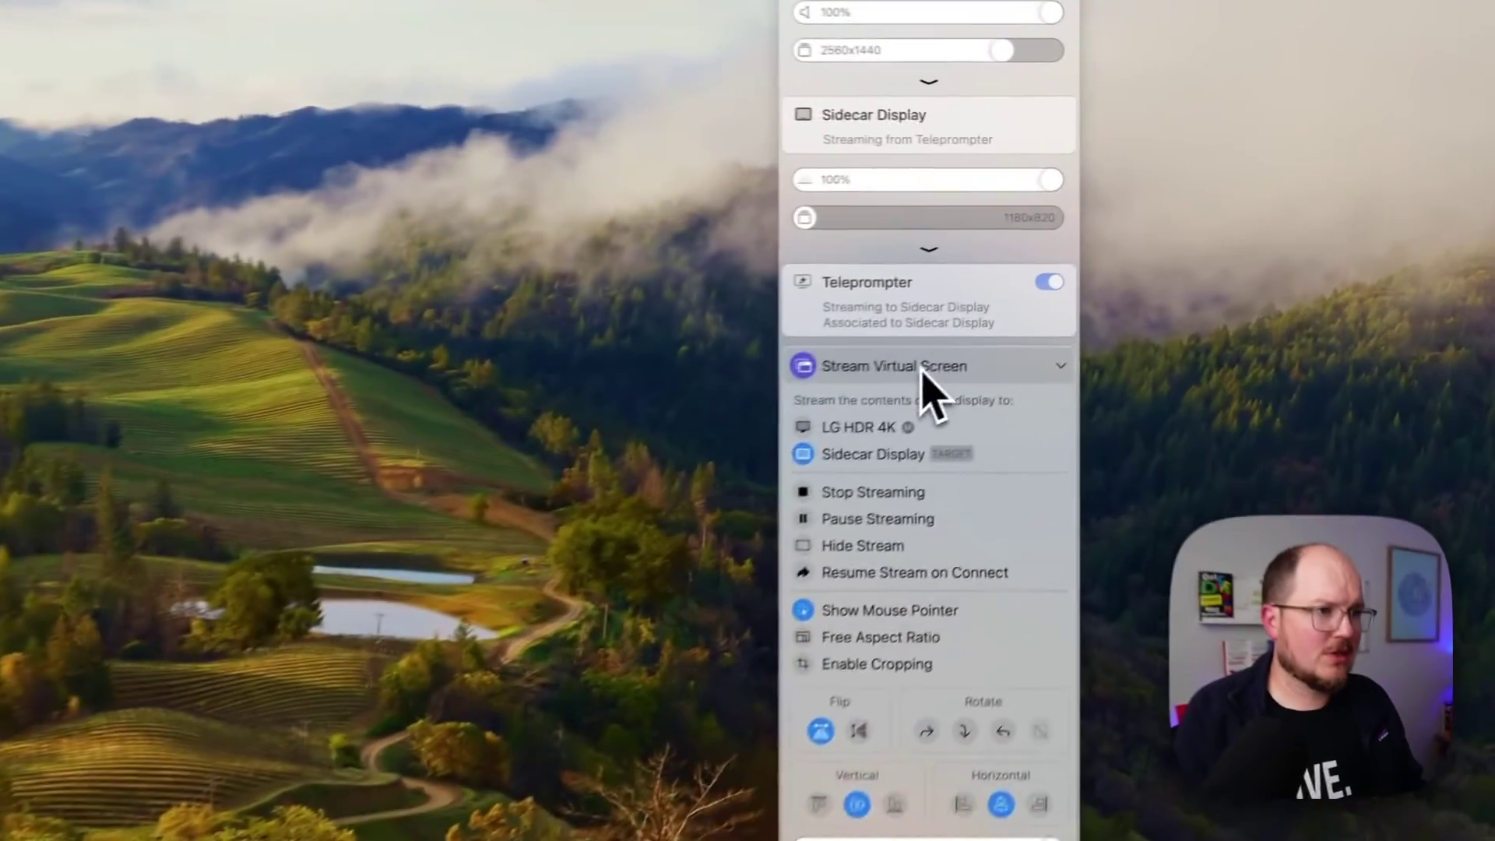
left_click(1193, 253)
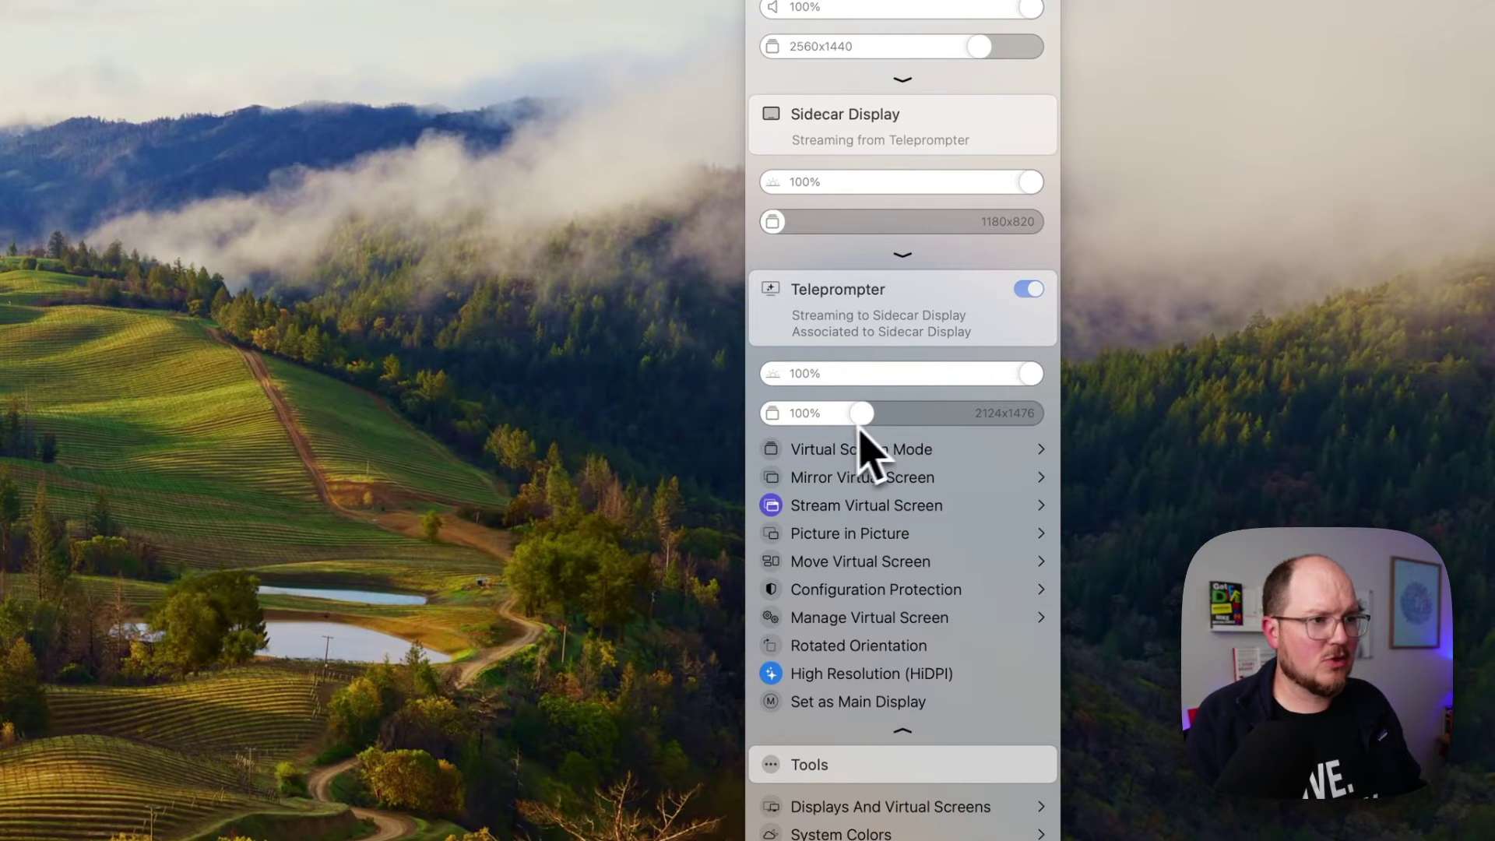
left_click_drag(862, 422, 822, 427)
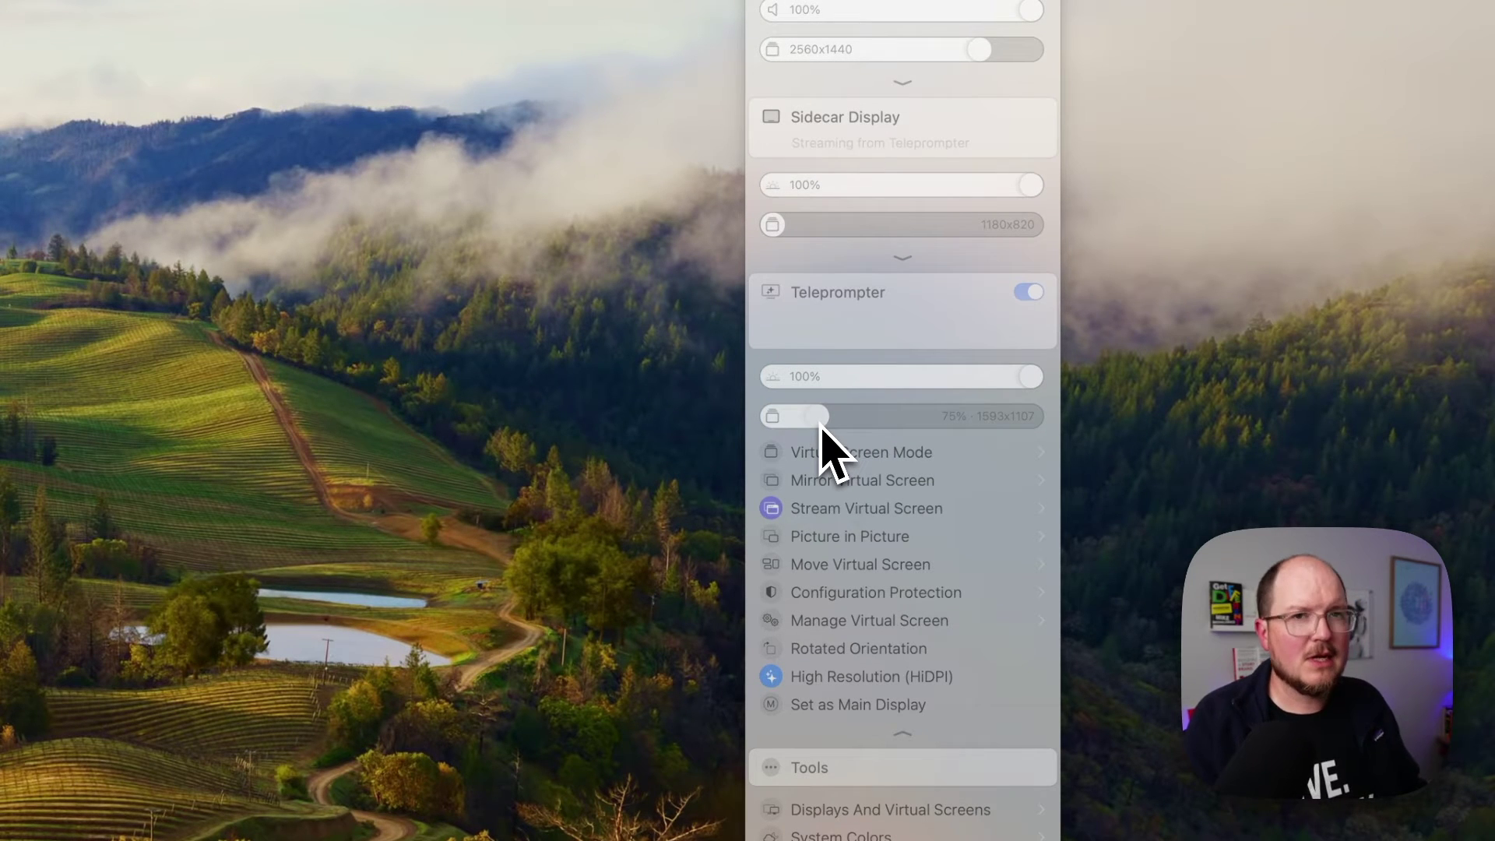